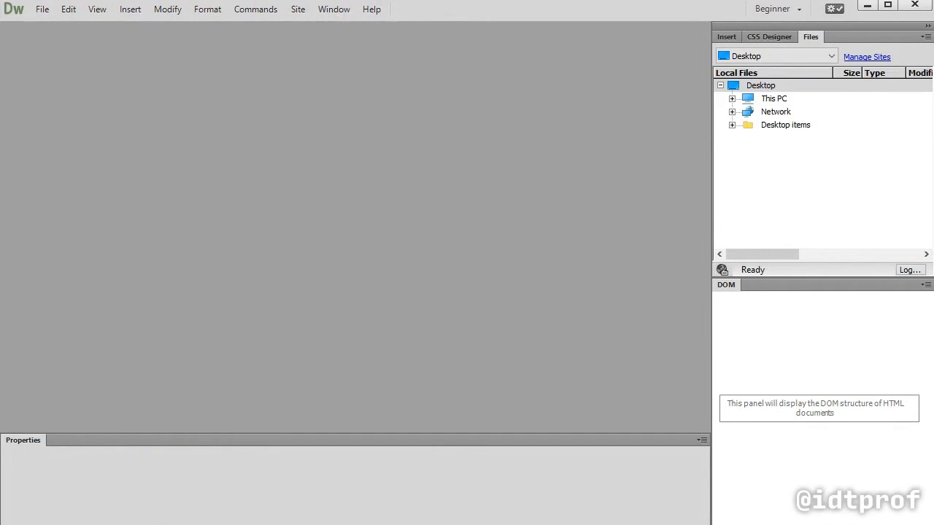
mouse_move(817, 58)
mouse_down()
mouse_move(685, 204)
mouse_move(868, 158)
mouse_move(803, 43)
mouse_up()
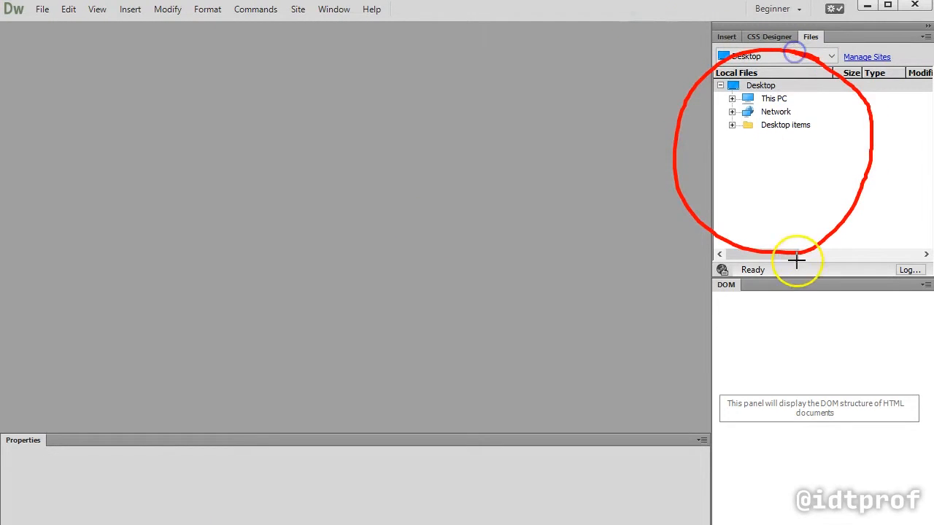
mouse_move(782, 271)
mouse_down()
mouse_move(675, 289)
mouse_move(868, 406)
mouse_move(764, 248)
mouse_move(701, 264)
mouse_move(673, 299)
mouse_up()
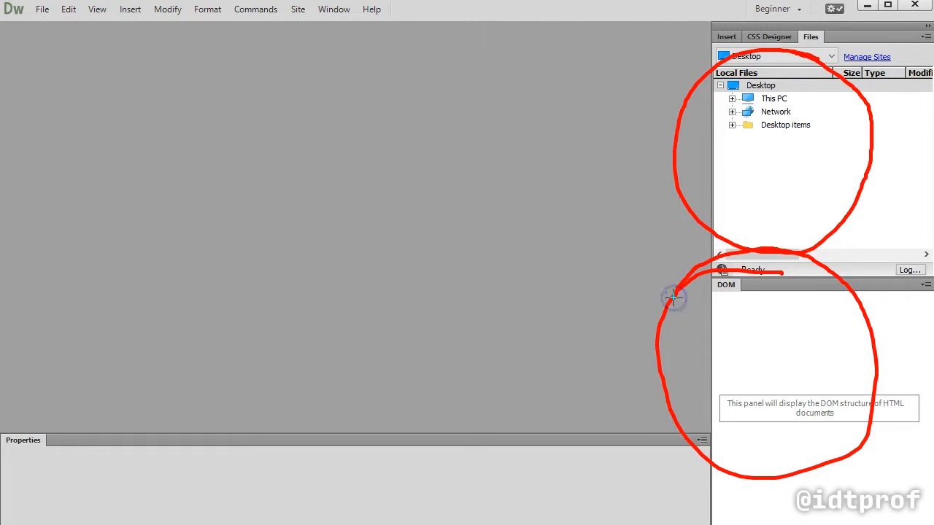
click(542, 18)
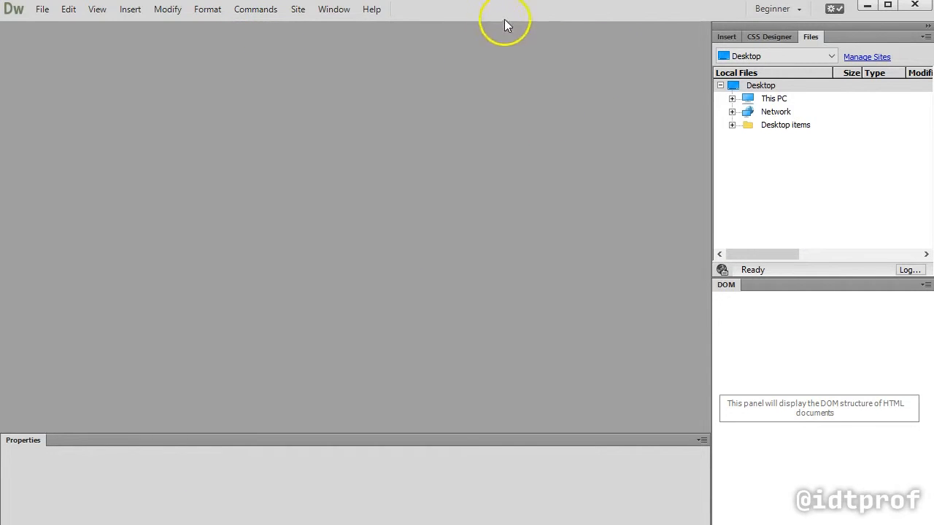
Start a new site definition and set the site name to fall2015
click(299, 14)
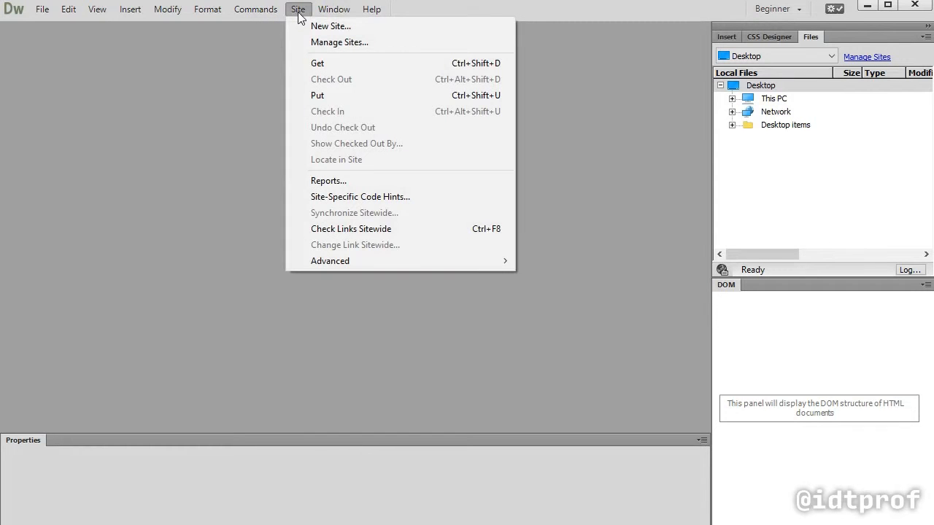
click(322, 25)
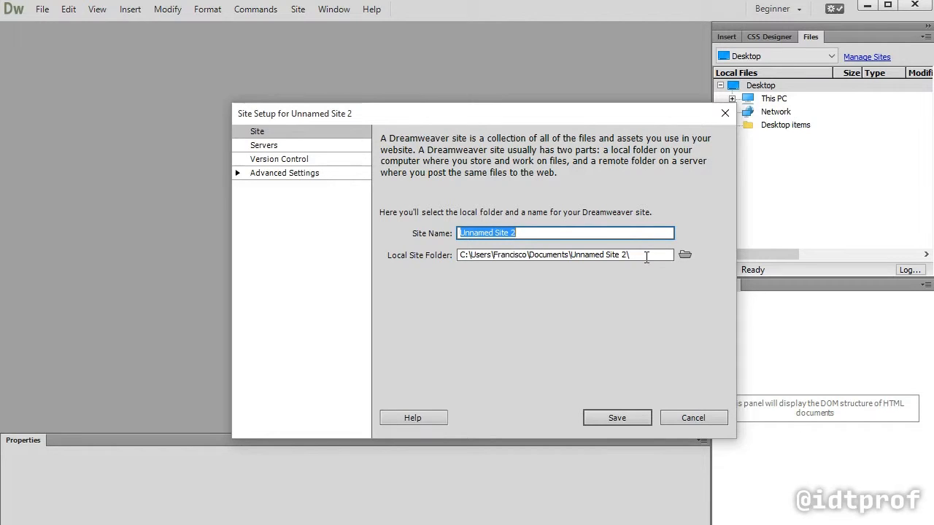
click(530, 233)
key(ctrl+a)
text(web2)
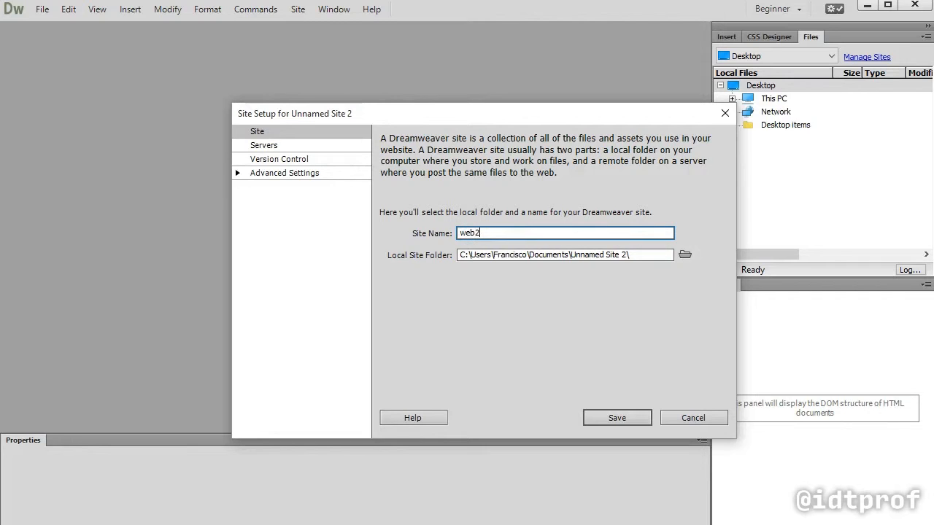
key(ctrl+a)
text(fall2015)
Browse for the local site folder in Google Drive, opening el centro, 2015_03fall, imed2415_dreamweaver
click(685, 255)
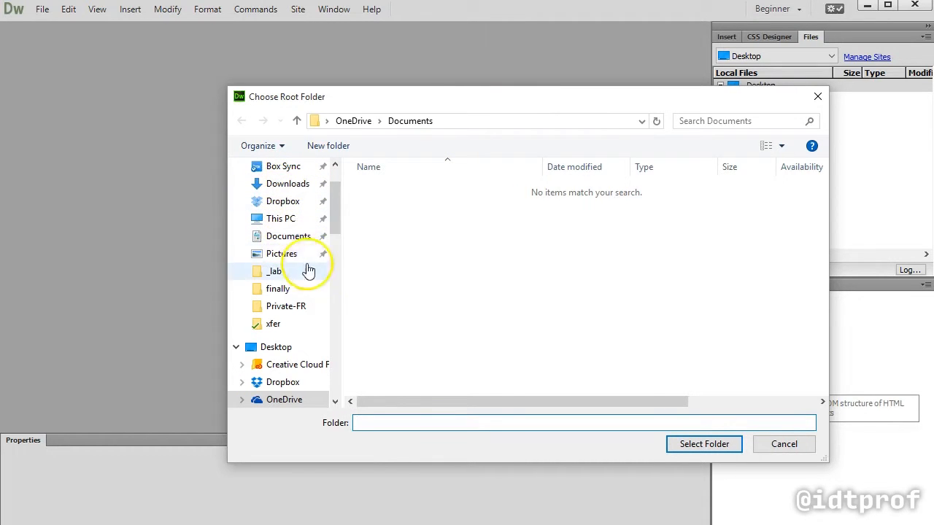
scroll(336, 204, up, 2)
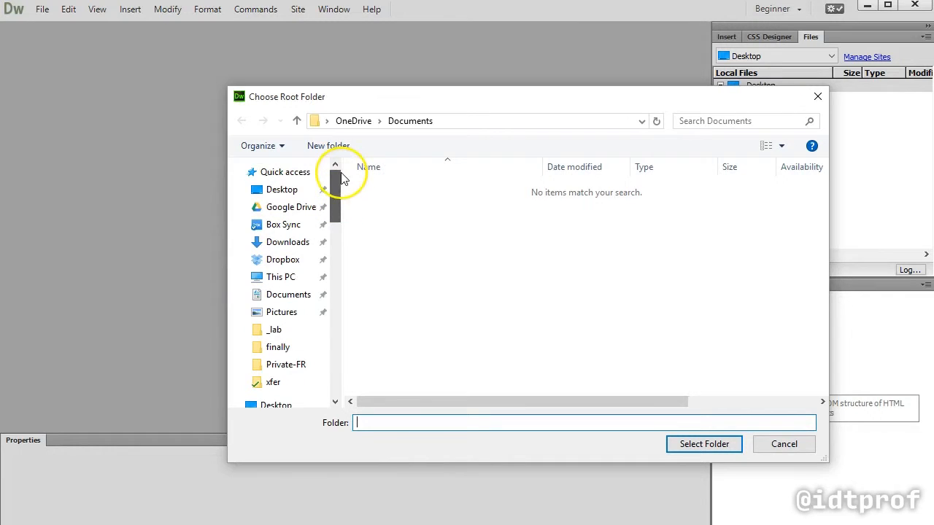
click(283, 209)
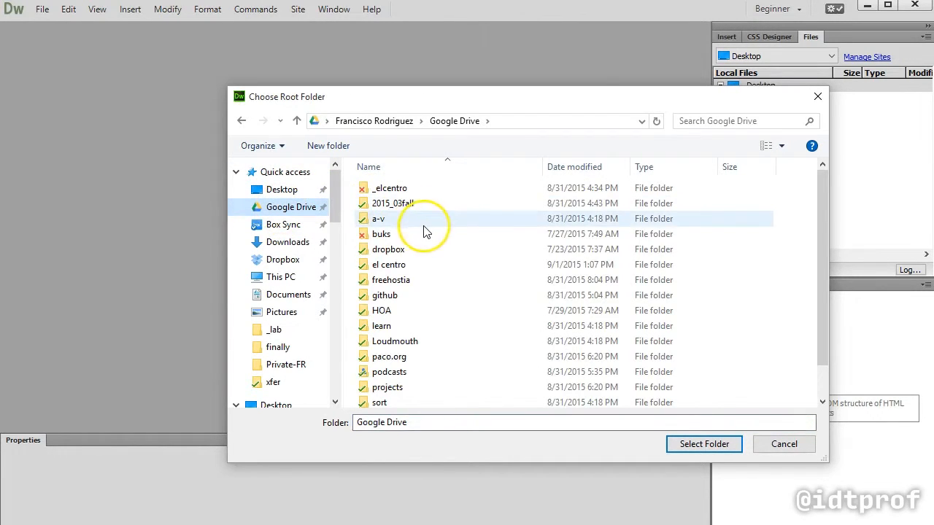
double_click(400, 206)
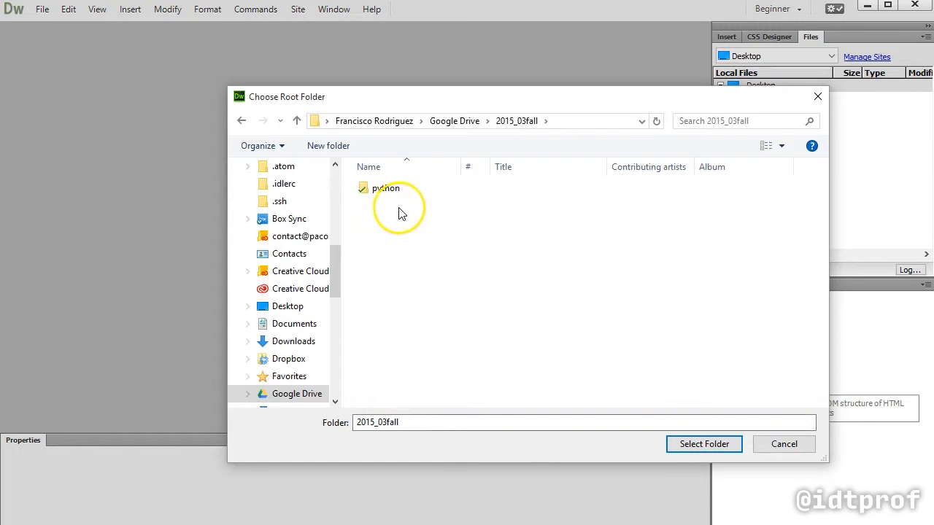
click(242, 120)
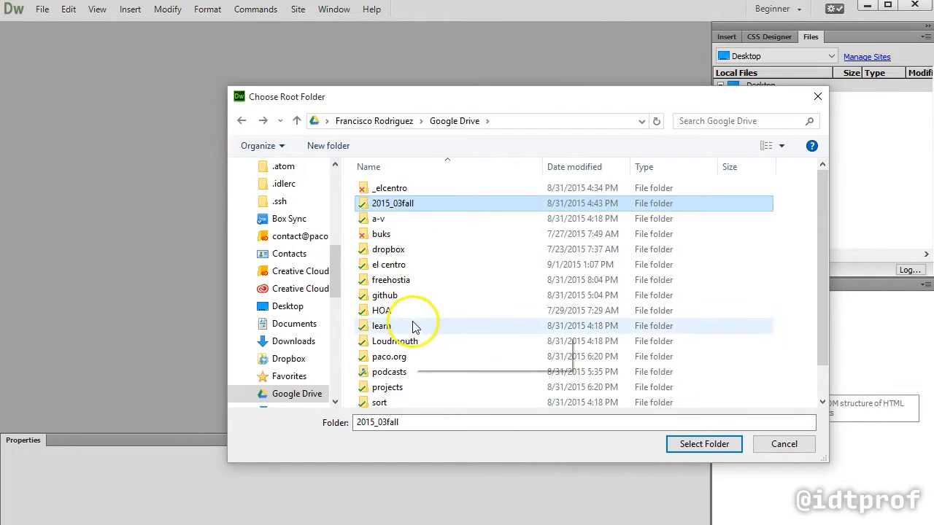
double_click(395, 265)
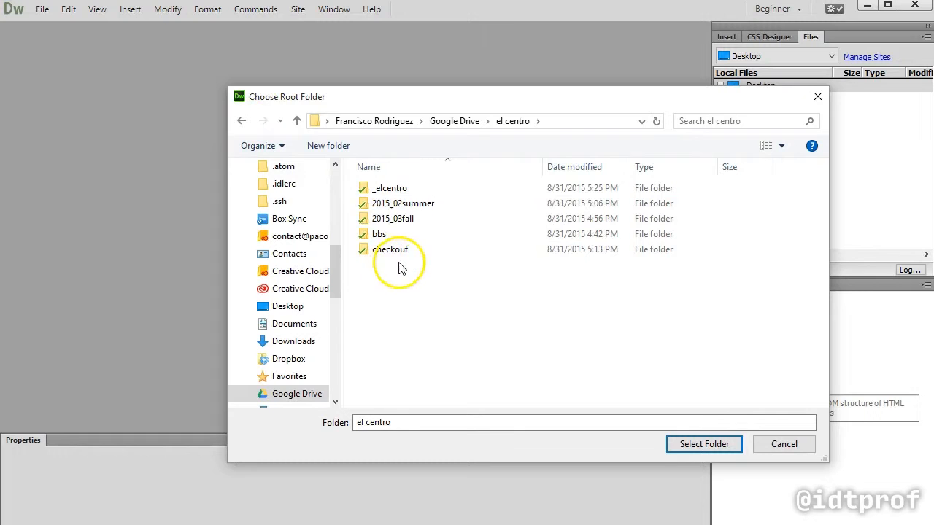
double_click(409, 219)
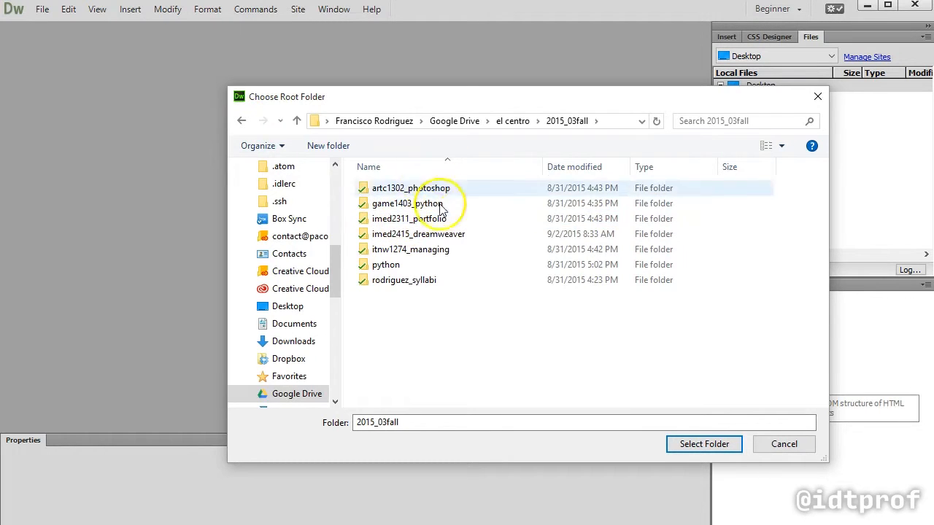
double_click(439, 234)
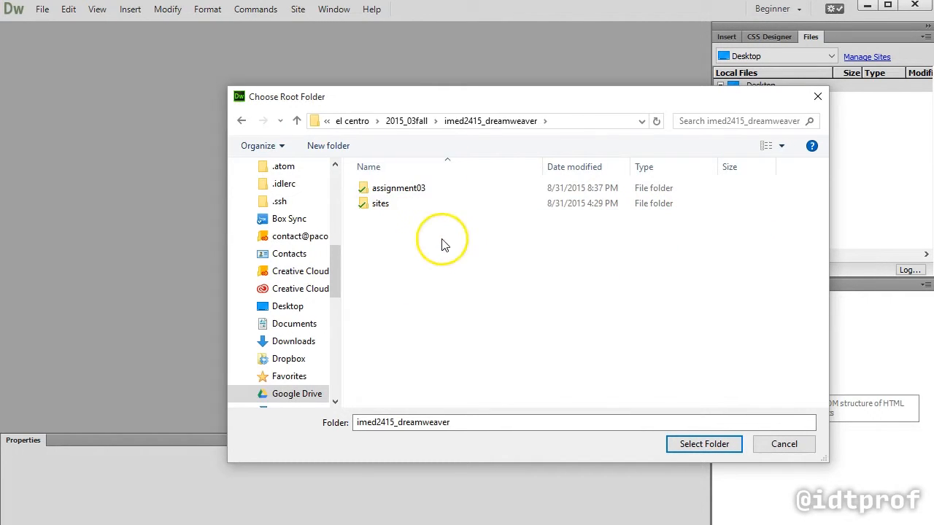
Create a folder named fall2015 inside imed2415_dreamweaver and choose it as the local site folder
click(327, 146)
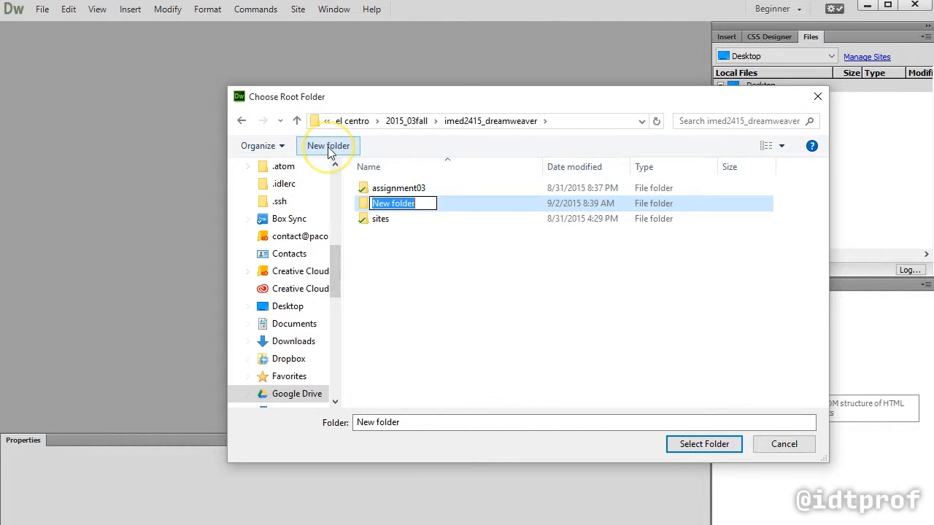
text(fall201)
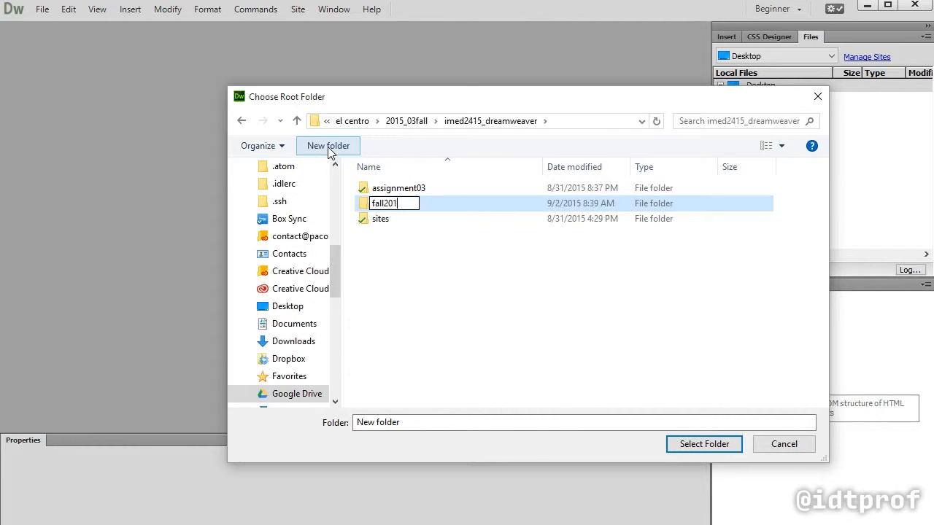
text(5)
key(Return)
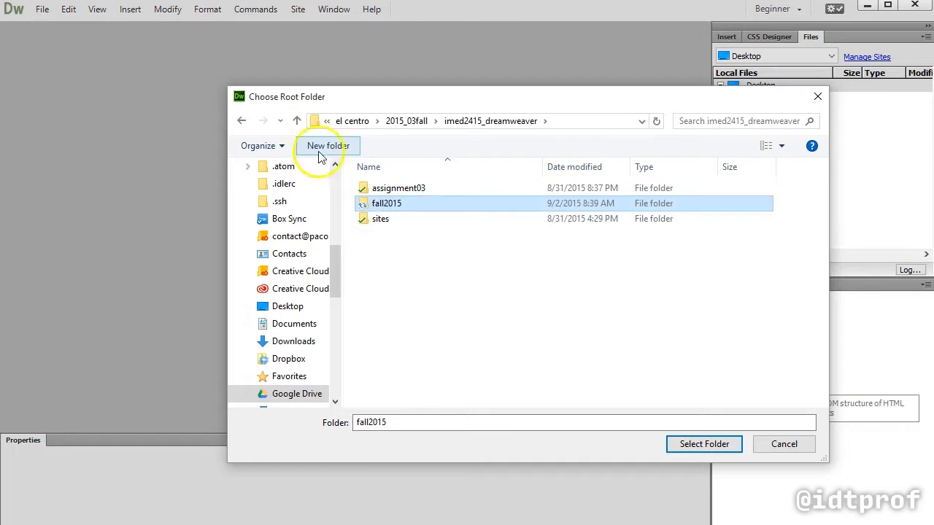
double_click(387, 204)
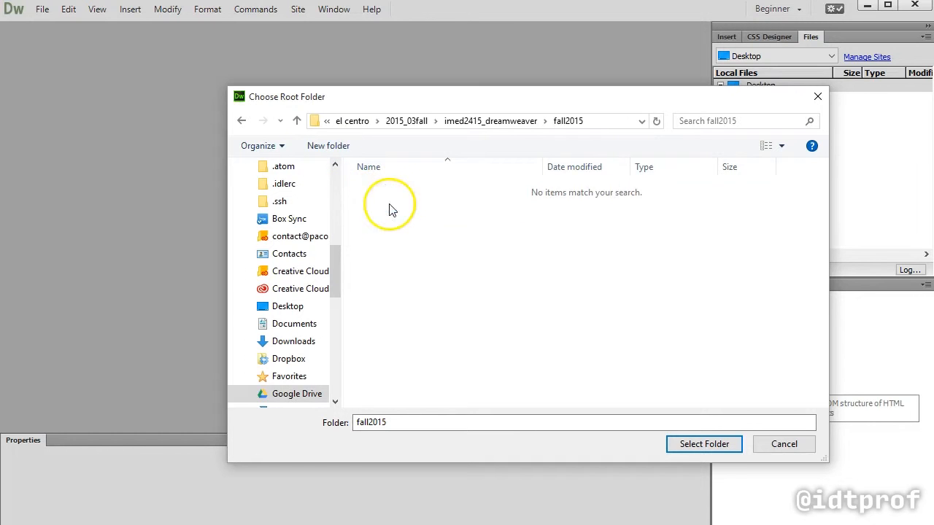
click(703, 443)
click(560, 253)
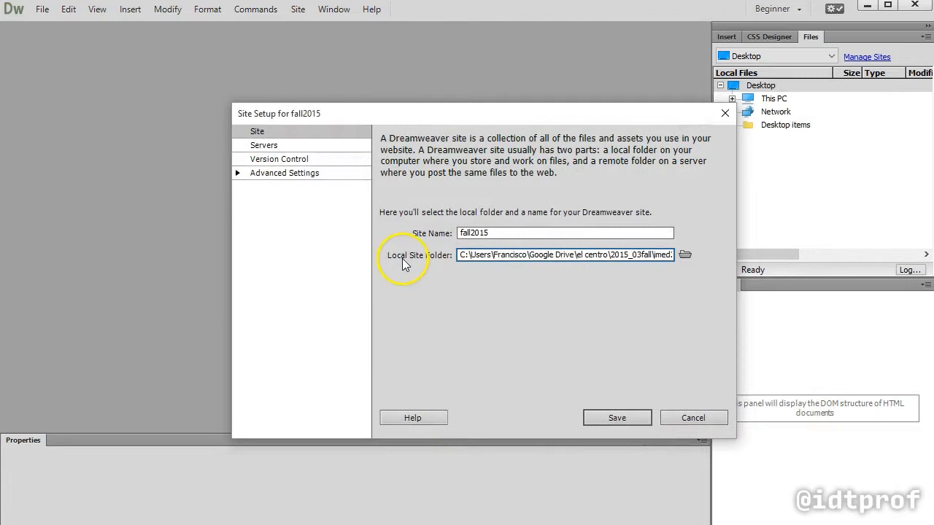
drag(565, 255, 665, 254)
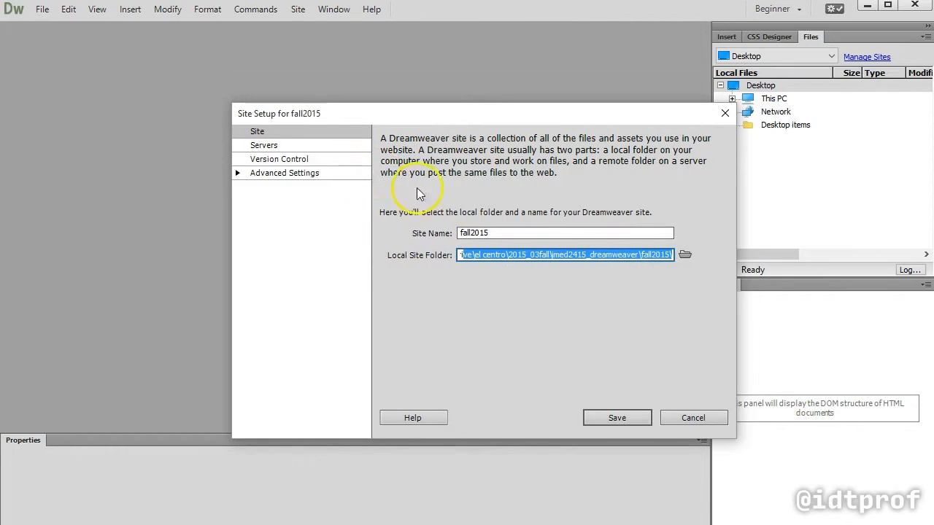
Add a server to the site definition and name it fall2015
click(281, 146)
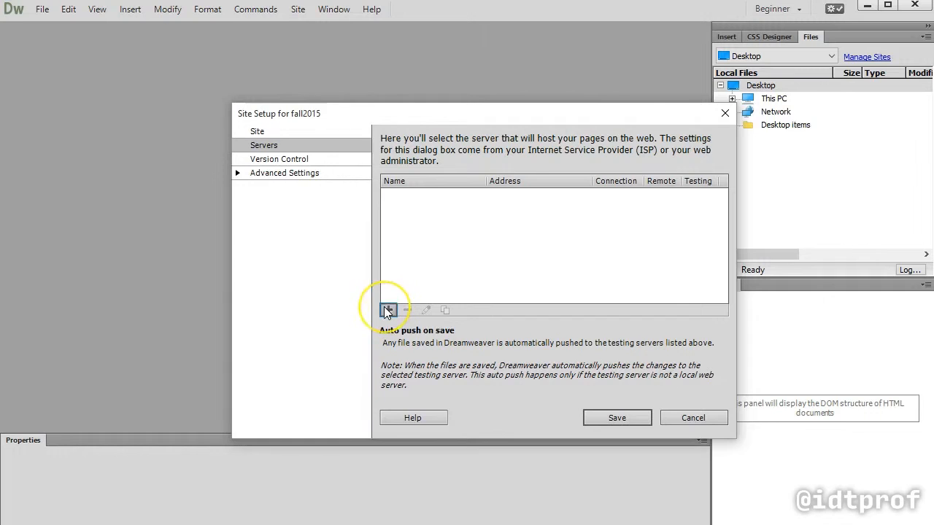
click(388, 310)
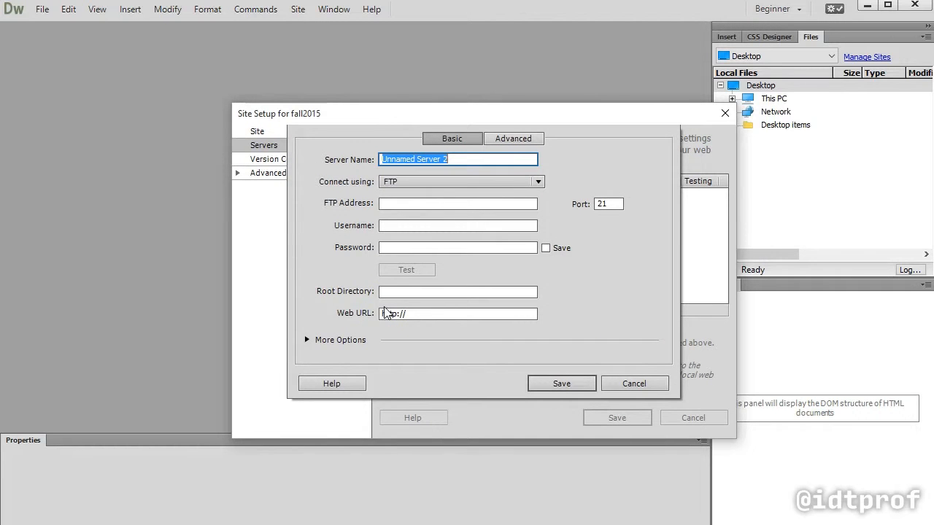
text(fall)
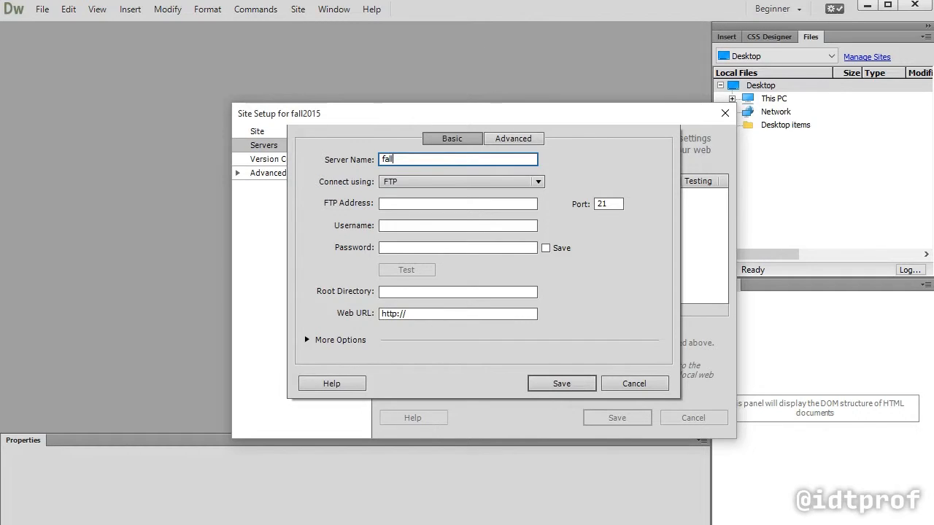
text(2015)
Set the server's FTP address to fall2015.weareidt.com
click(392, 203)
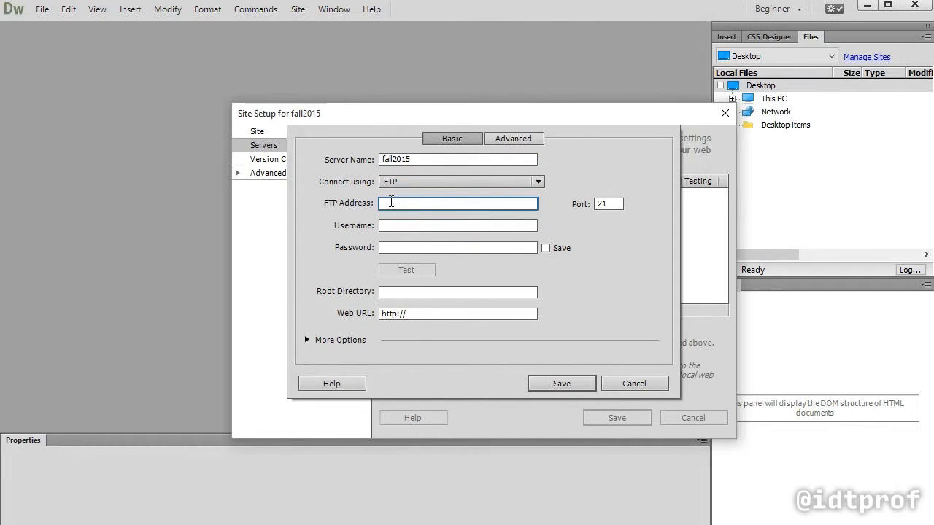
text(fa)
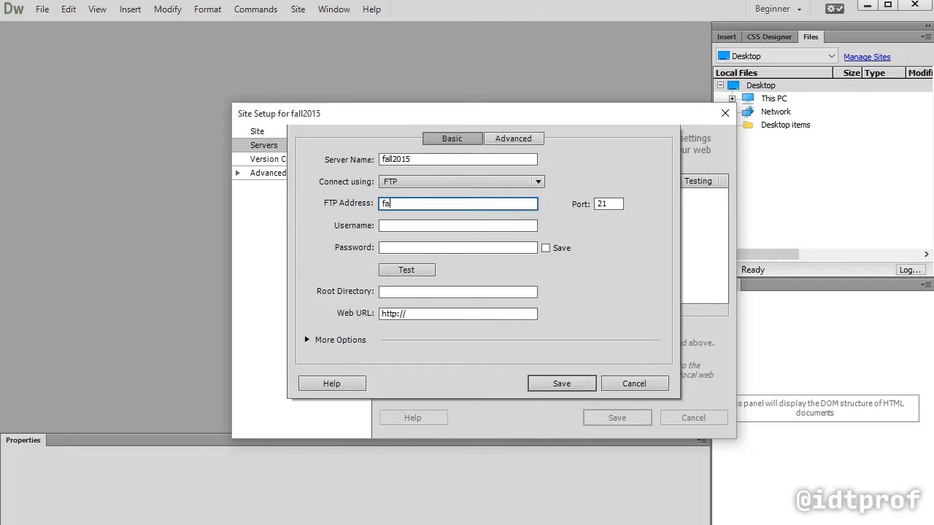
text(ll2015.weareidt.com)
key(Tab)
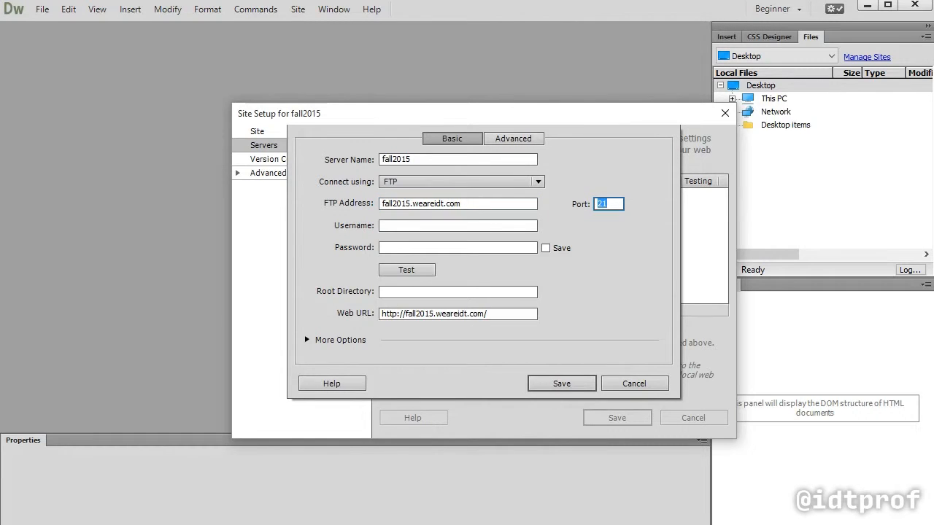
Enter the FTP username and account password for the server and test the connection
key(Tab)
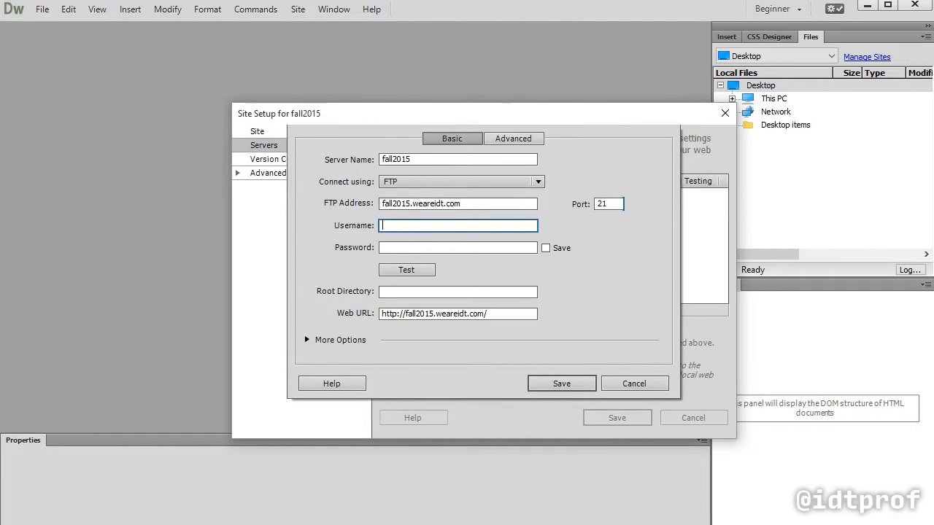
text(fall2015)
key(Tab)
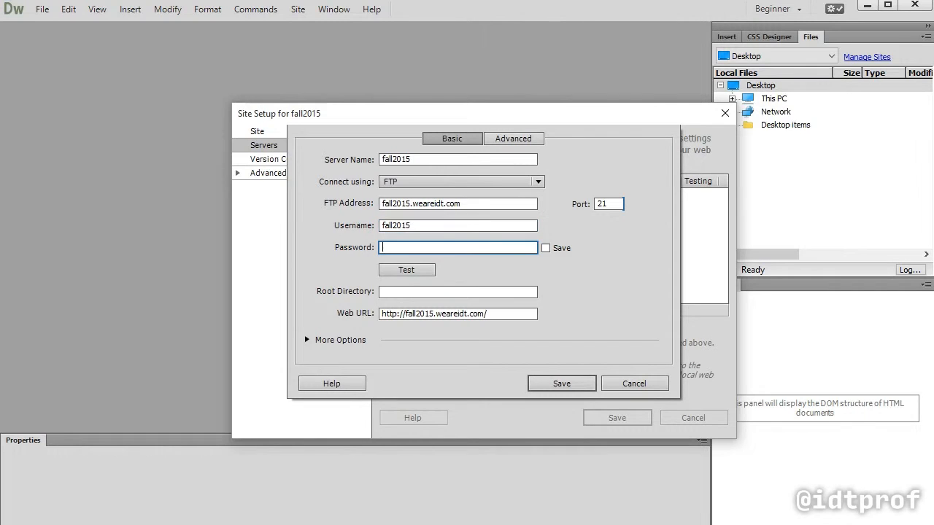
text(p••••••••••)
click(426, 271)
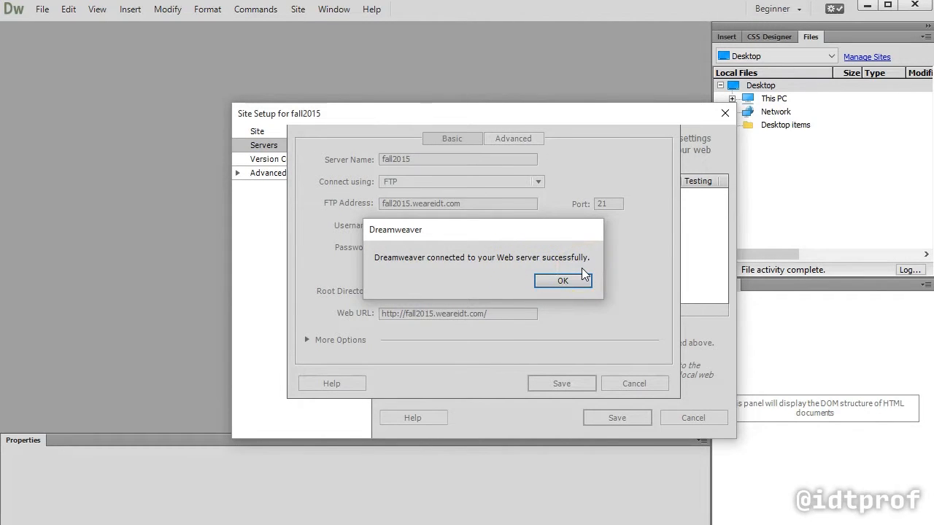
click(562, 280)
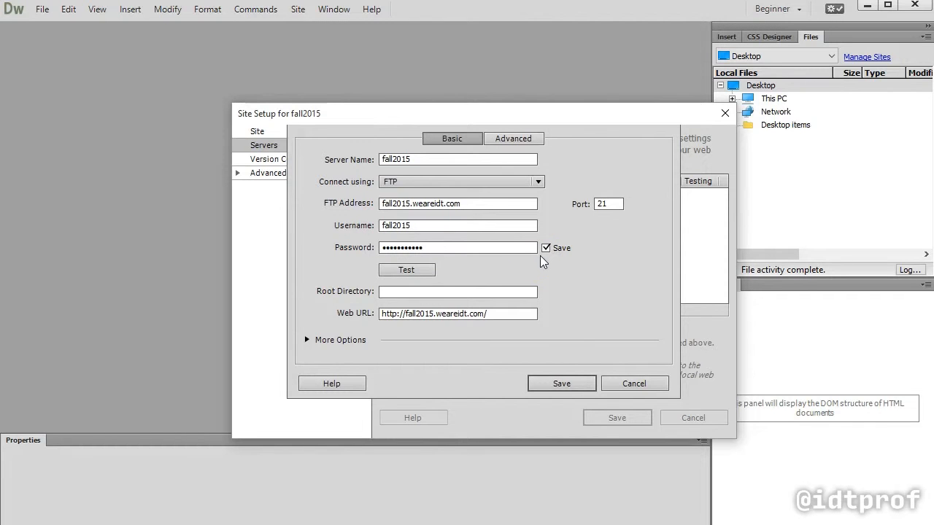
Set the server's root directory to /public_html/ and save both the server and the site setup
click(416, 293)
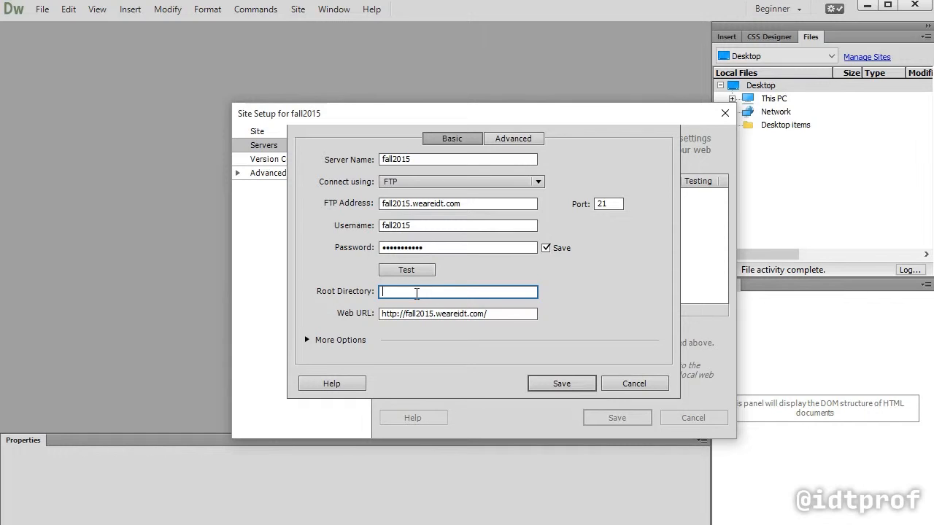
text(/public_html/)
click(580, 385)
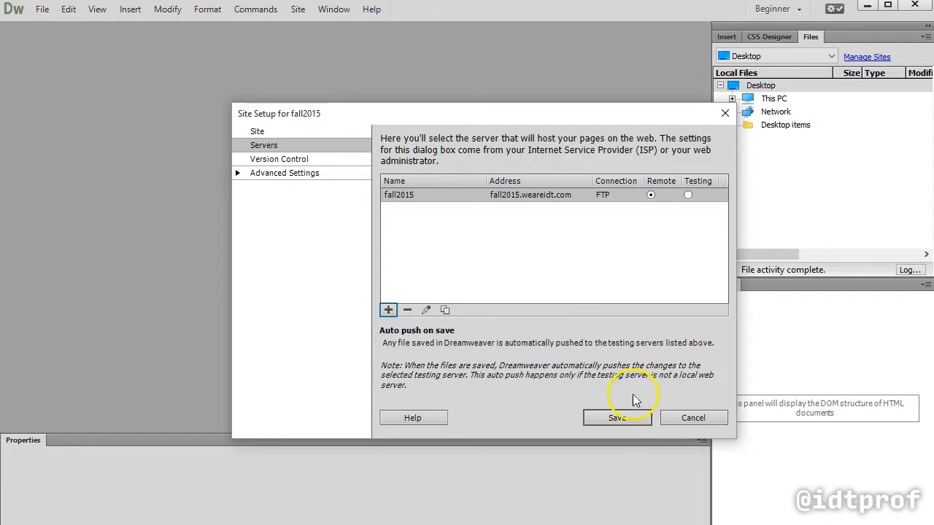
click(617, 418)
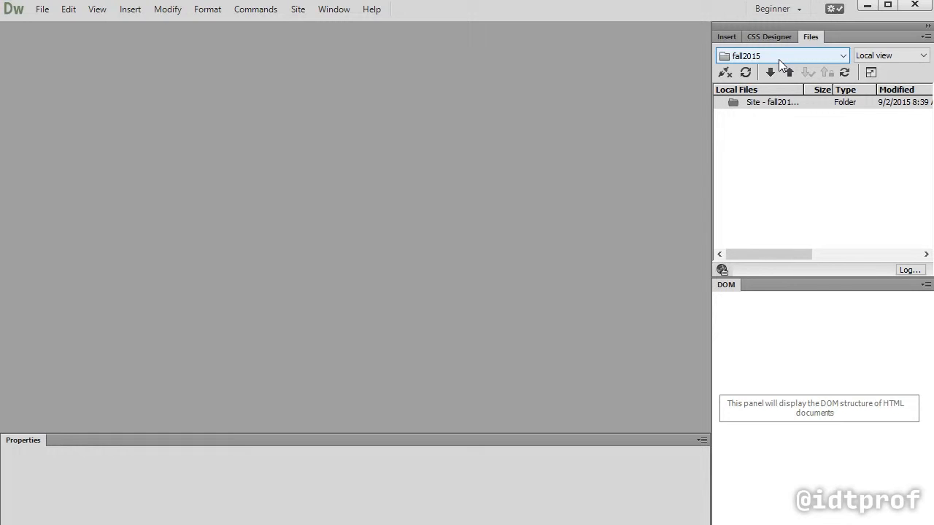
click(763, 104)
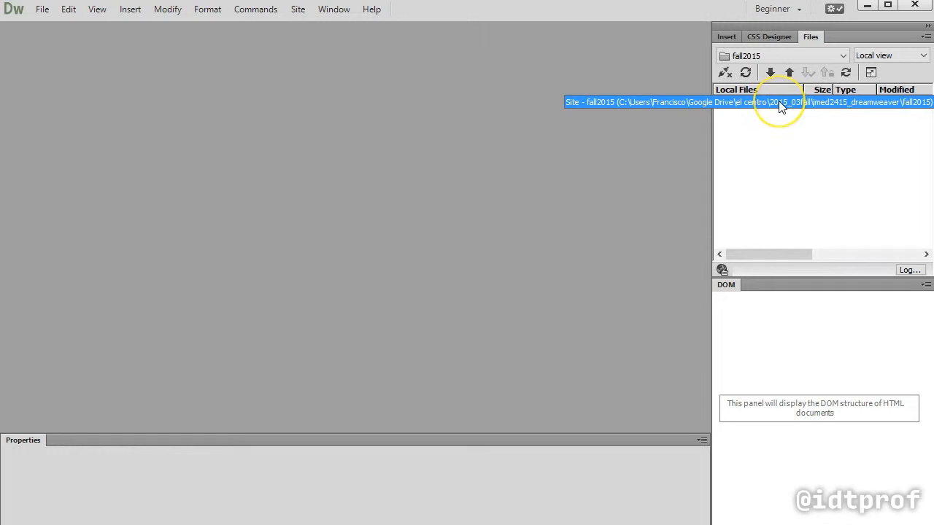
Open the fall2015 site's local root folder in the file explorer, check its contents, and close the window
right_click(778, 102)
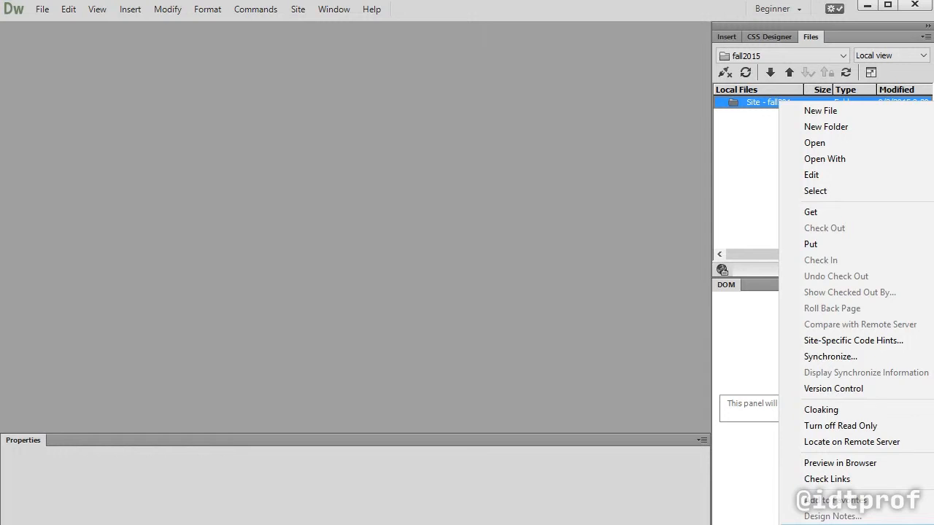
click(824, 524)
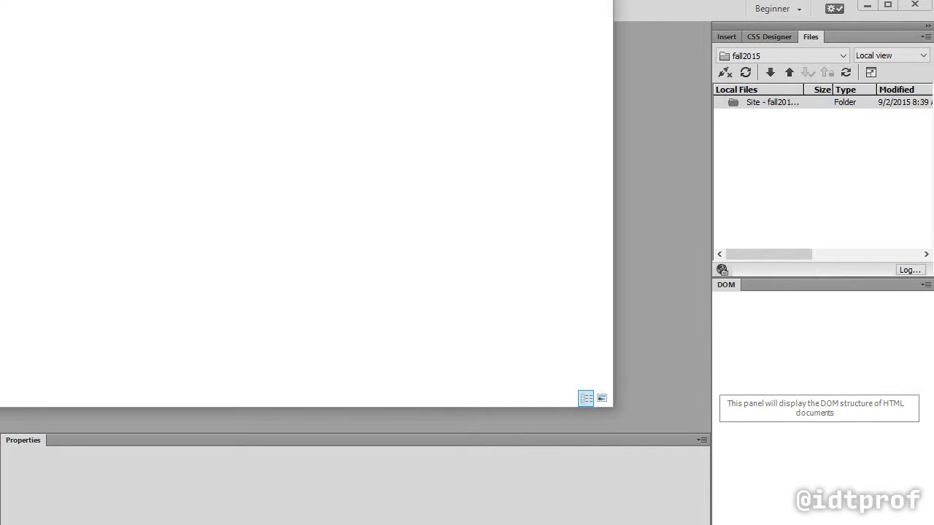
drag(348, 0, 561, 27)
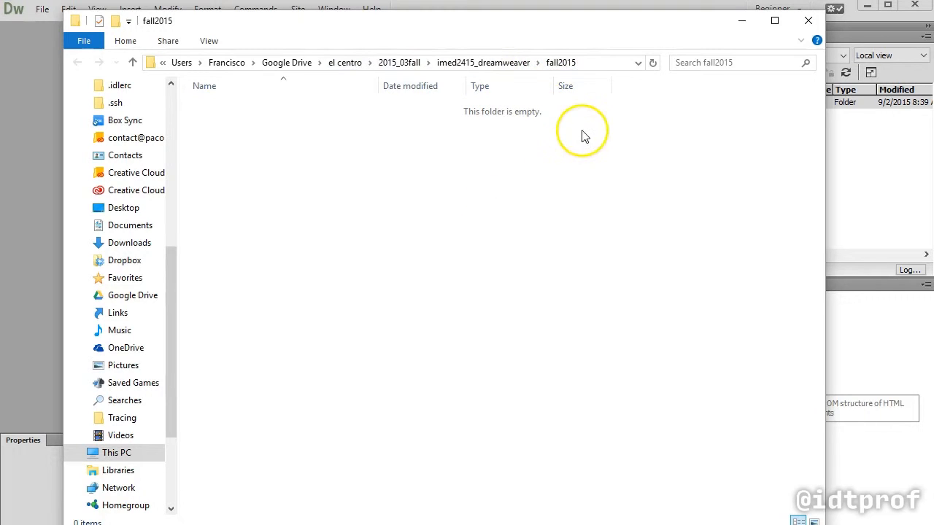
click(809, 24)
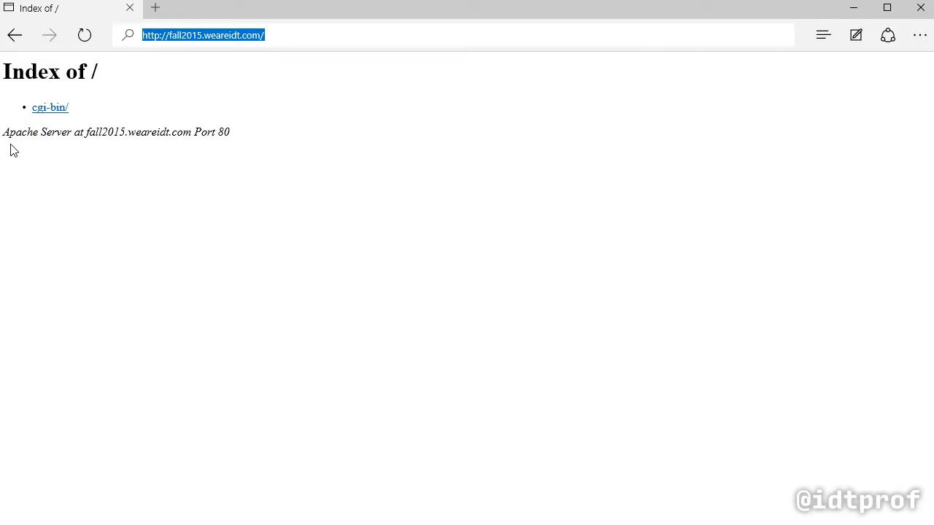
Examine the server address on the fall2015.weareidt.com index page in the browser, and return to Dreamweaver
click(87, 130)
double_click(104, 132)
drag(105, 132, 218, 132)
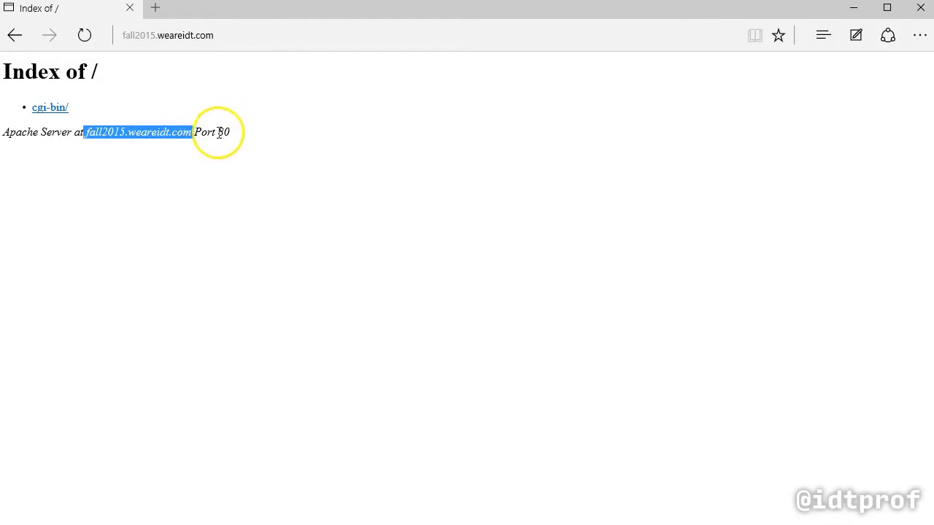
click(270, 140)
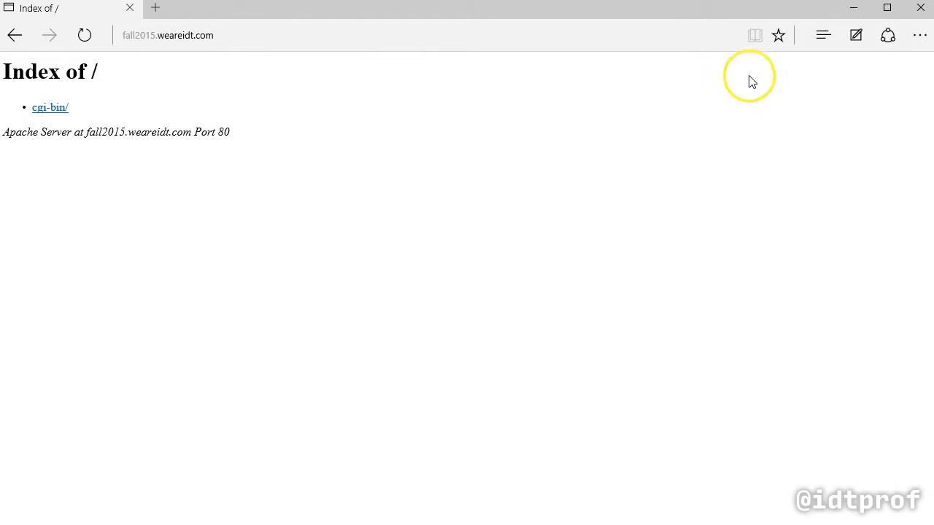
click(854, 13)
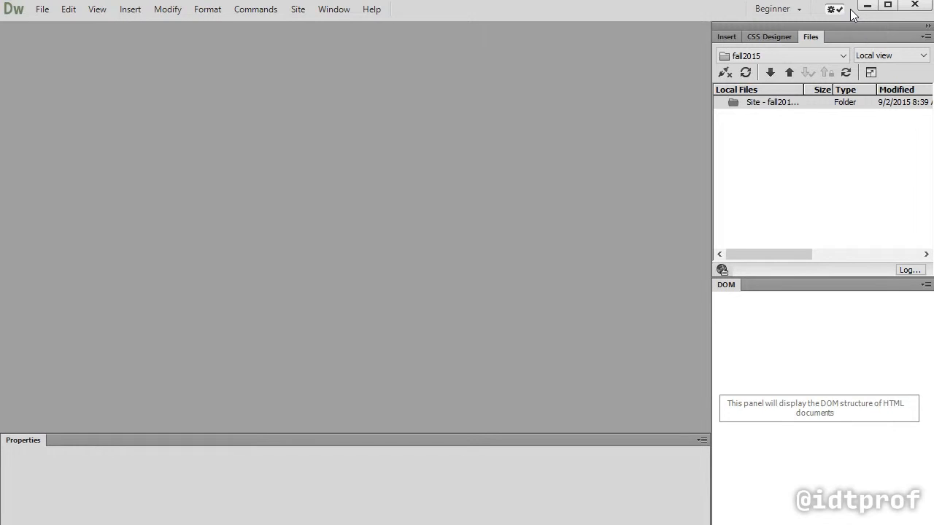
Create a new blank HTML document with no framework and the HTML5 doc type
click(449, 115)
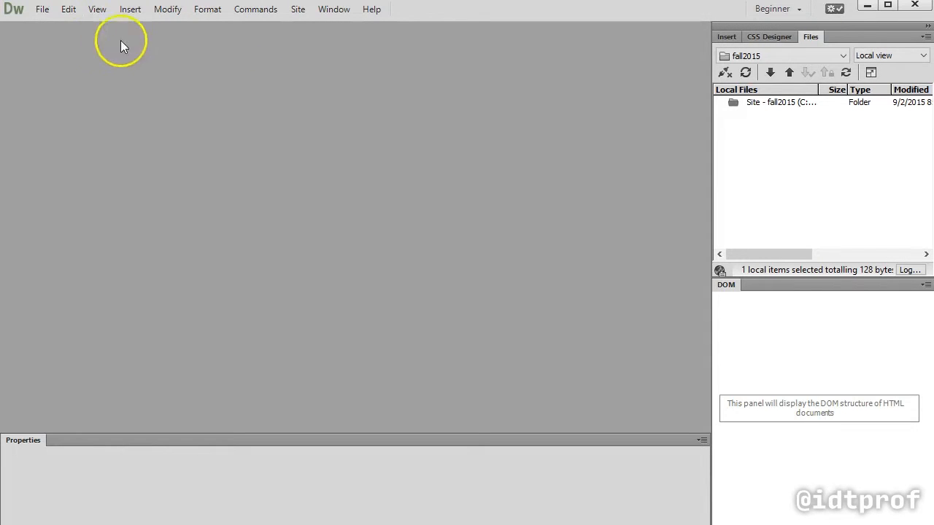
click(42, 9)
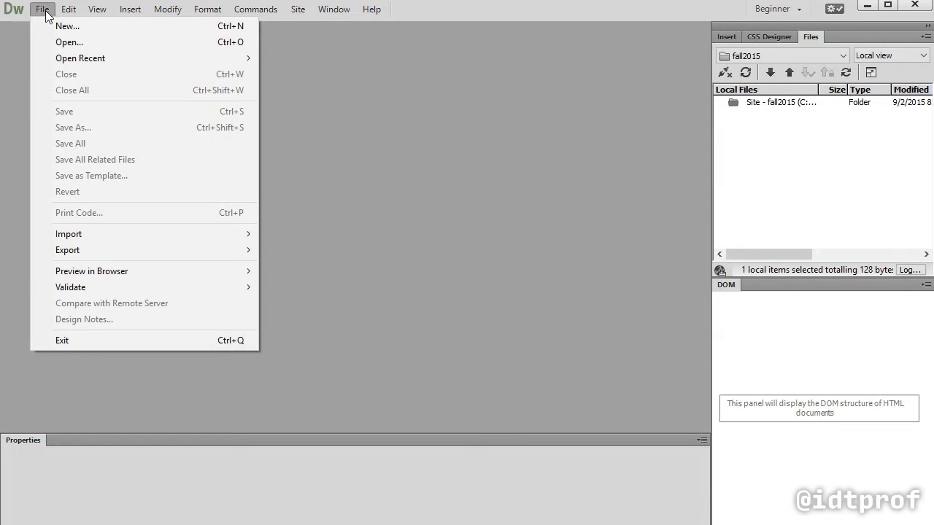
click(64, 25)
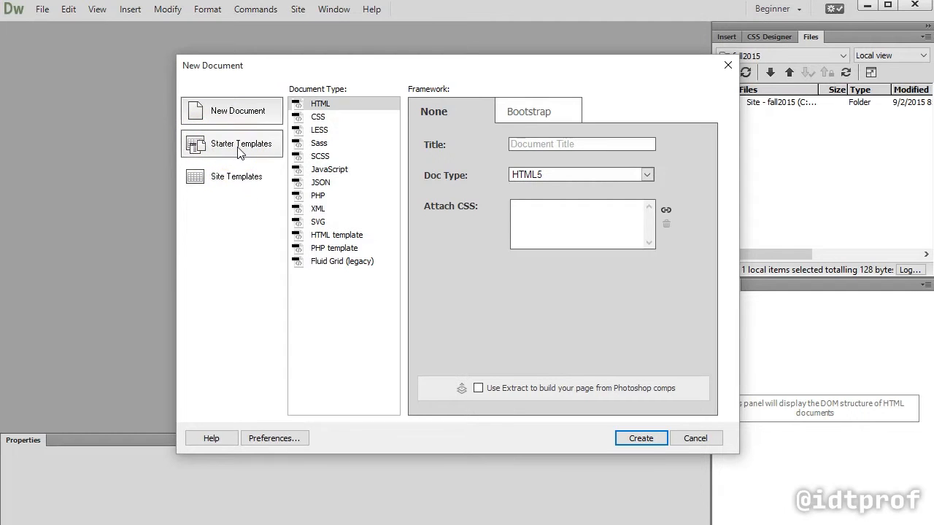
click(243, 114)
click(319, 106)
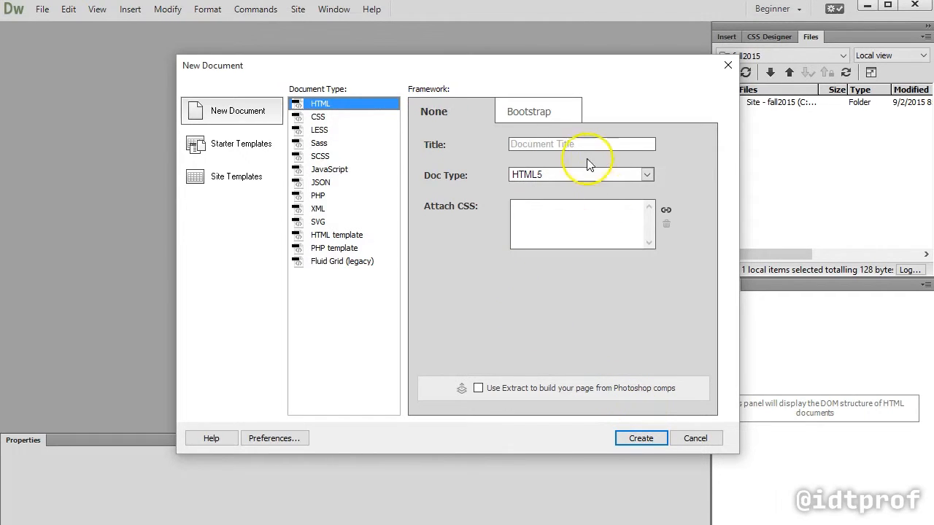
click(646, 175)
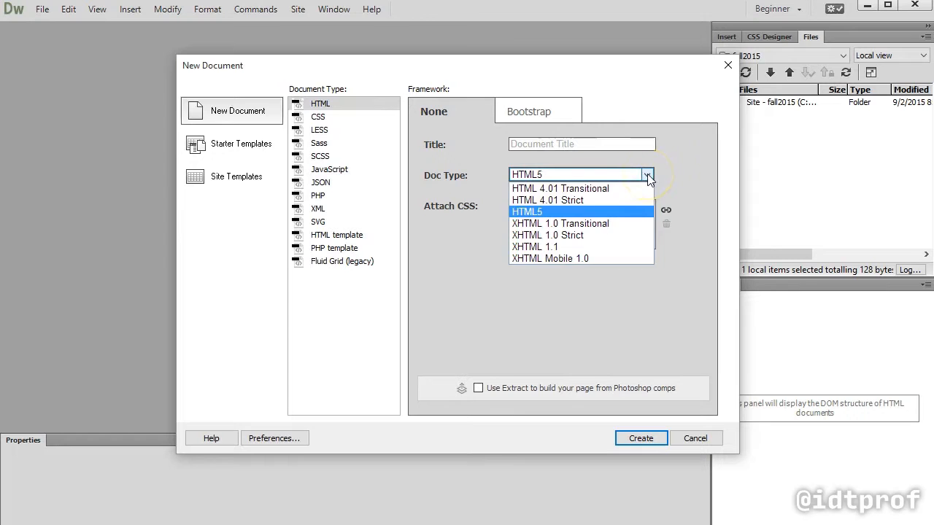
click(589, 212)
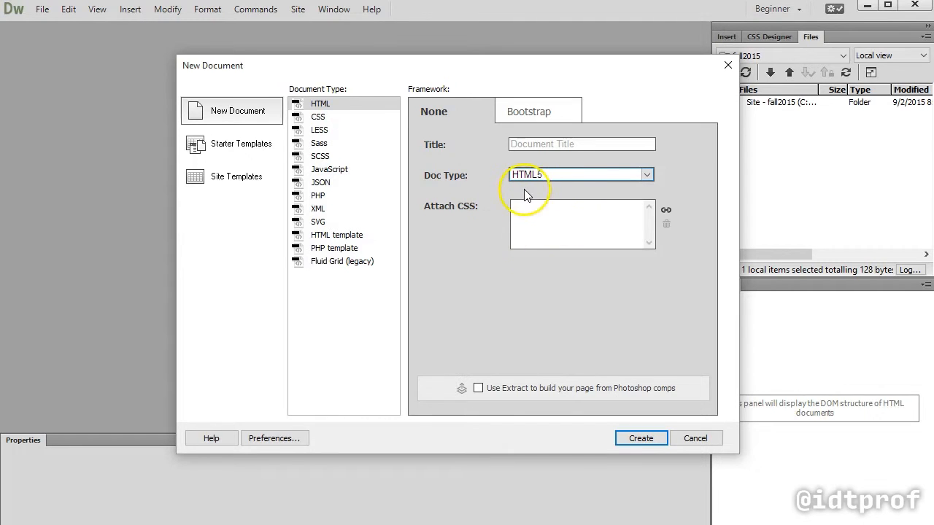
click(648, 437)
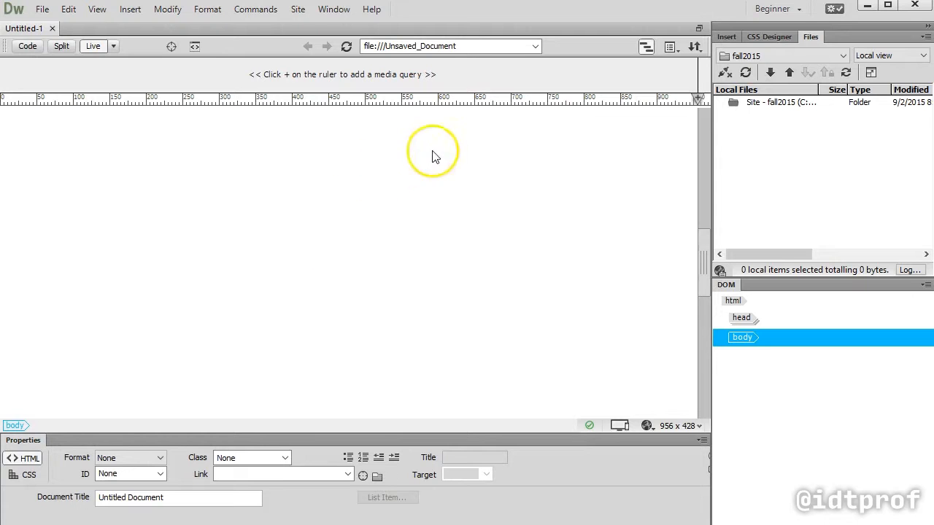
Switch to the Design workspace, collapse the DOM panel, and show the fall2015 site's files
click(797, 13)
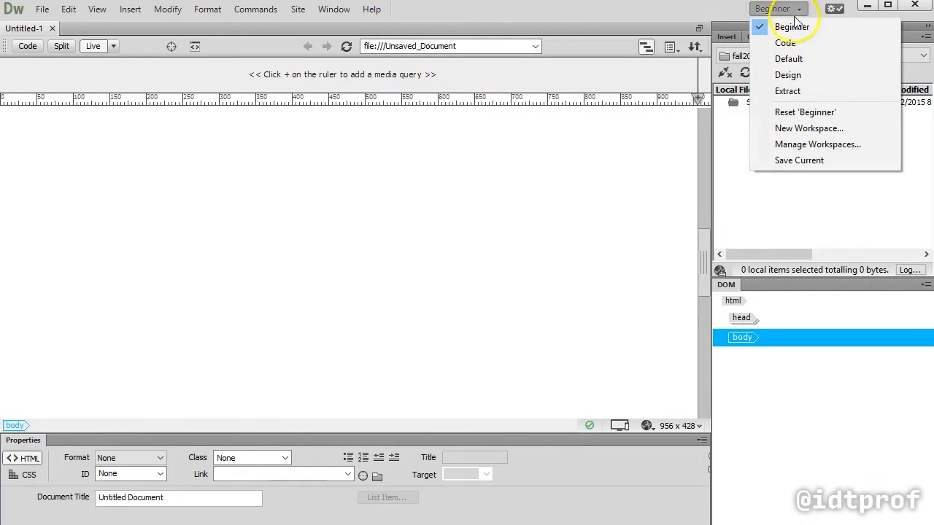
click(805, 74)
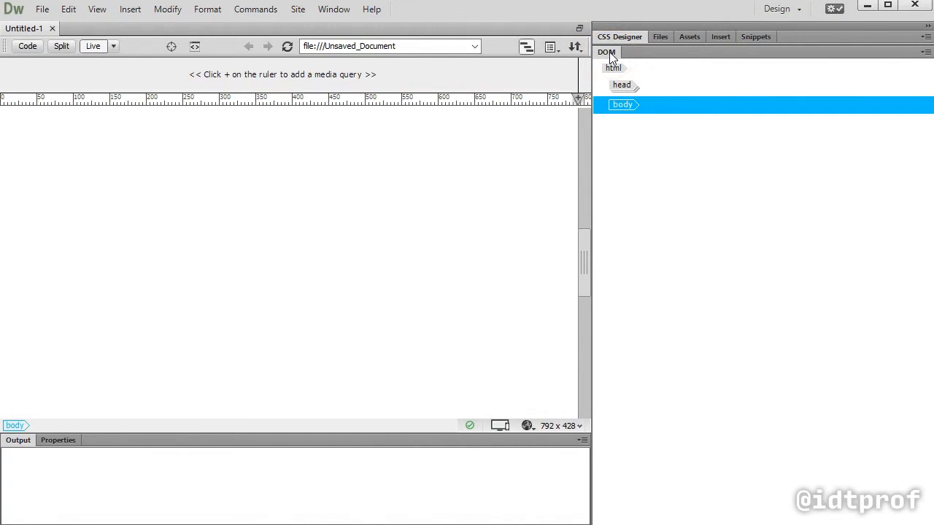
click(613, 55)
double_click(616, 54)
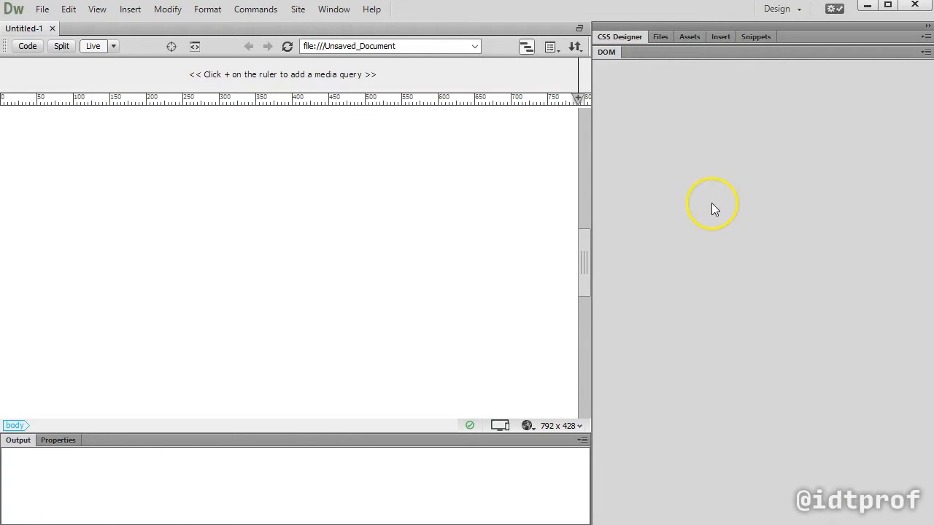
click(660, 38)
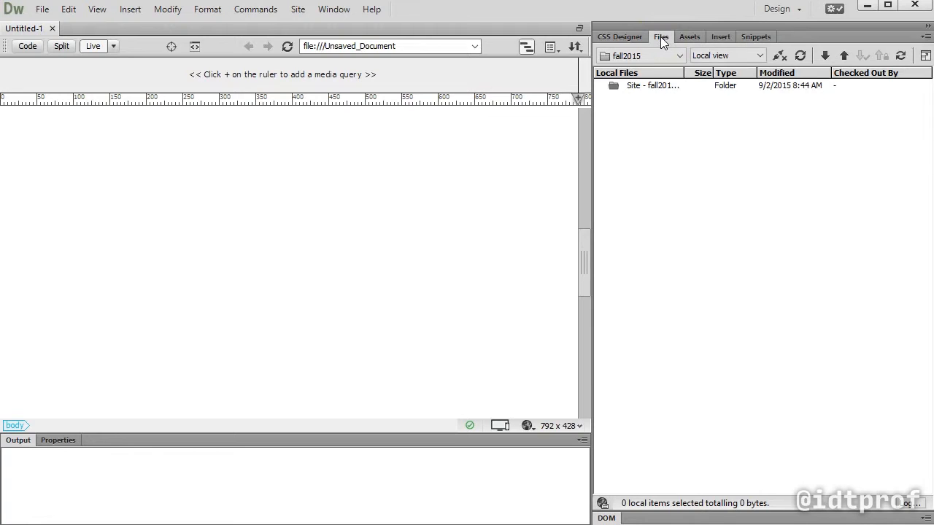
click(660, 84)
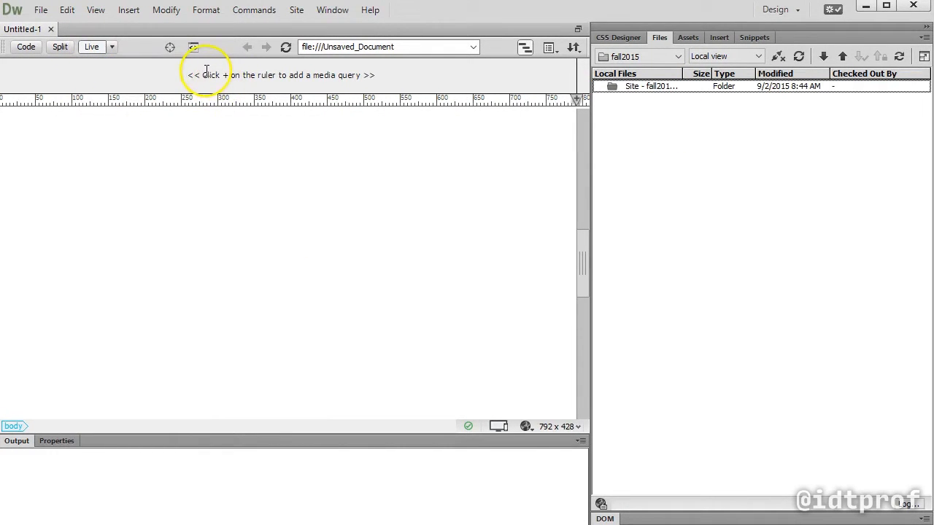
Change the document from Live view to Design view and place the cursor in the empty page
click(114, 48)
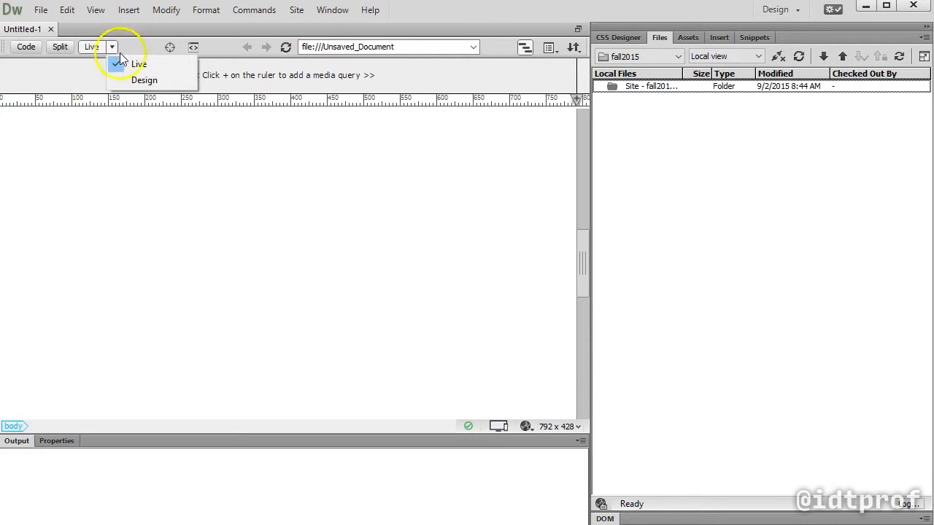
click(136, 78)
click(156, 129)
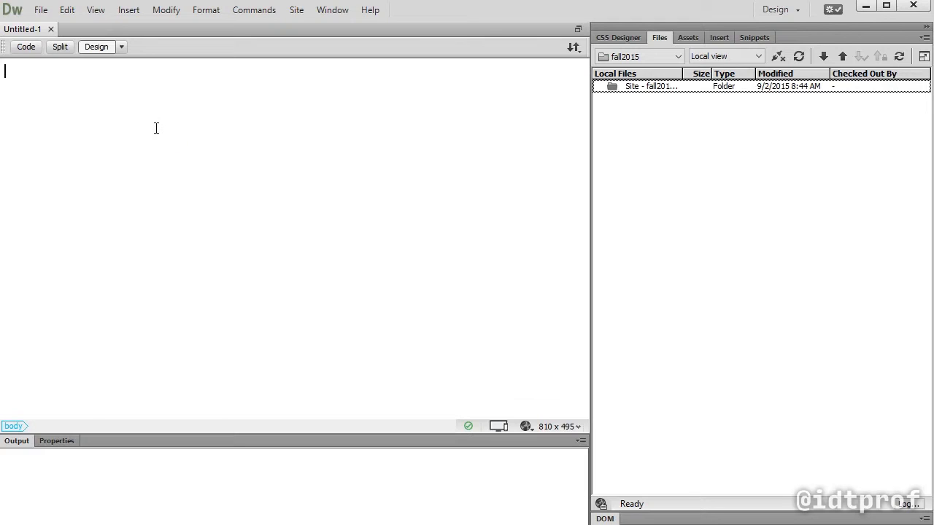
drag(154, 128, 125, 109)
Enter the author's full name as the first paragraph and "IMED 2415 Fall 2015" as the second
text(Francisco I.)
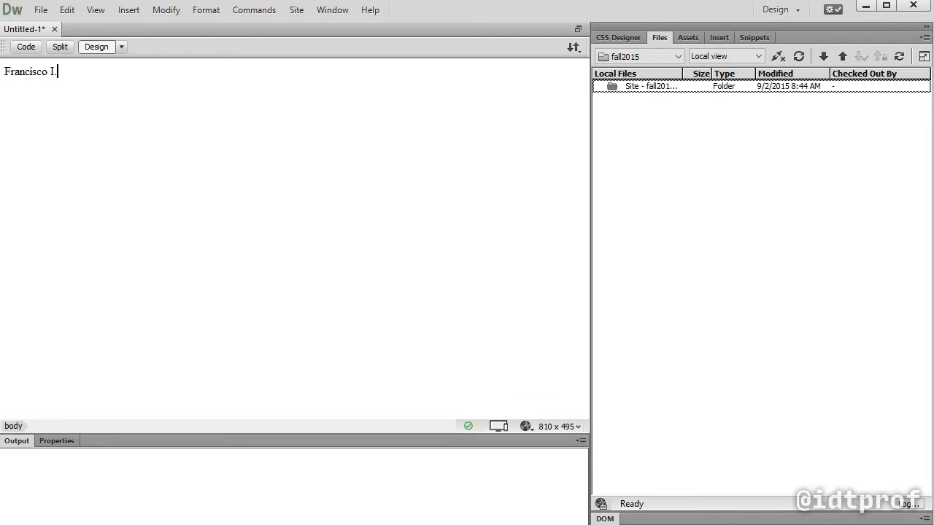
text( Rodriguez)
key(Return)
text(IMED)
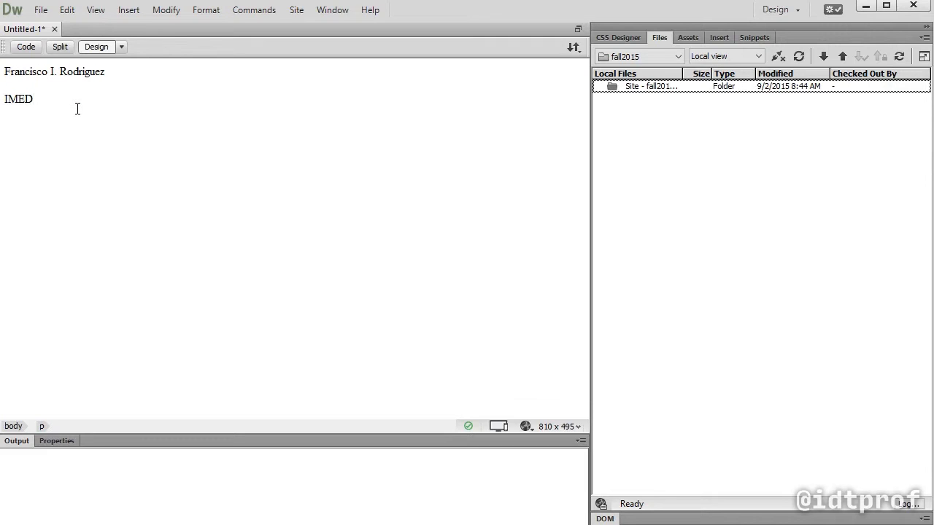
text( 2415 Fall 2015)
key(Return)
click(114, 115)
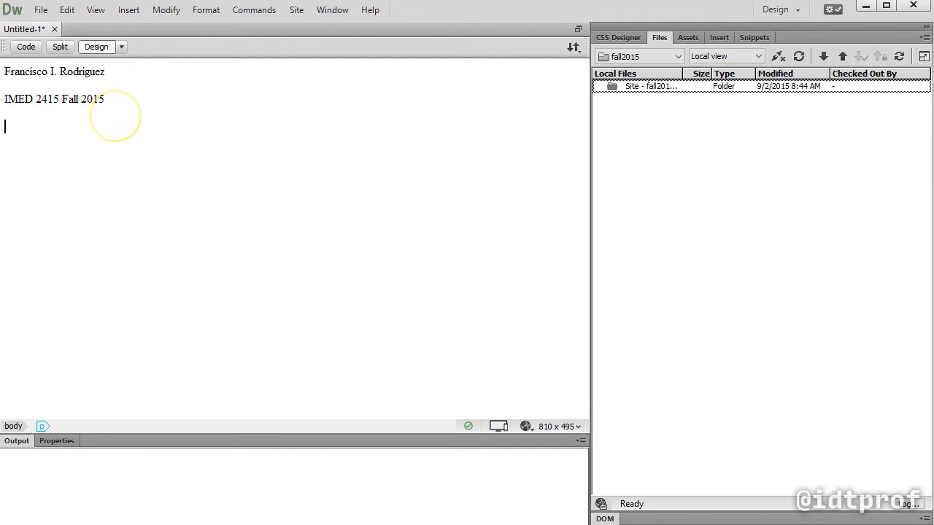
Add the paragraphs "Vision Statement" and "After this class is done, I will know how to:"
key(Return)
text(Vision )
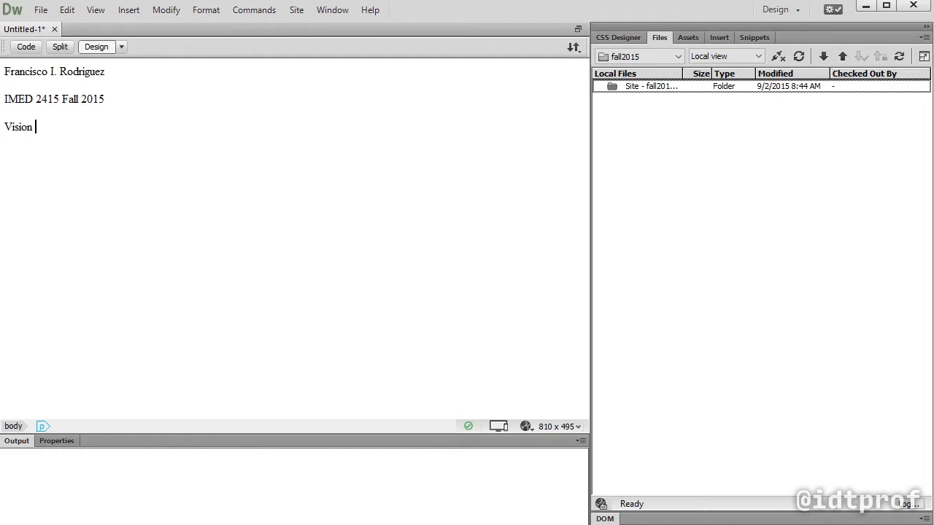
text(Statement)
key(Return)
text(After this class i)
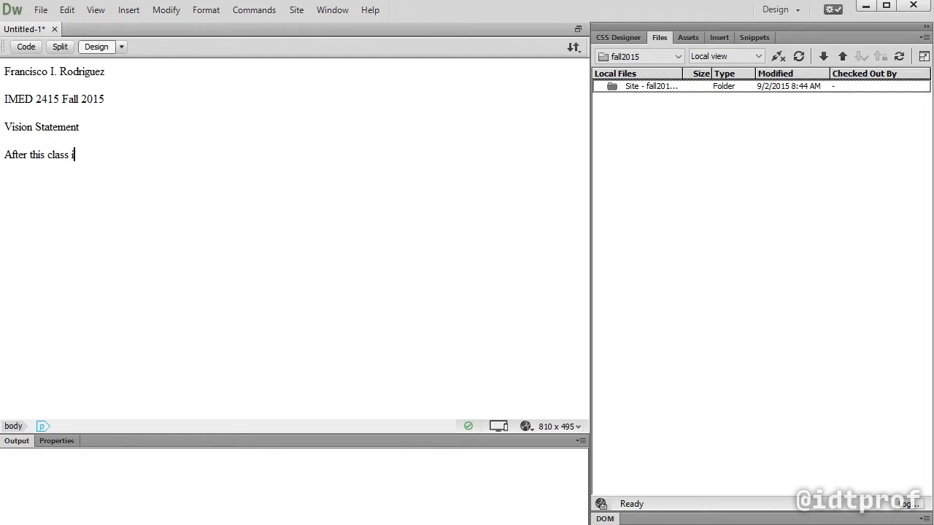
text(s done, I will know how to:)
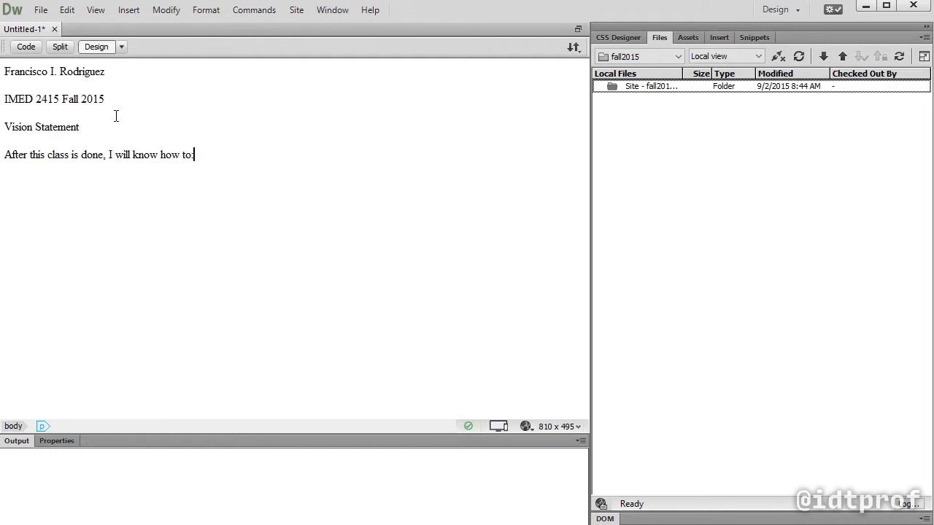
Add the goal paragraphs "Properly plan the development of a website" and "Create a website using CSS for the layout"
key(Return)
text(Properly plan the development of a website)
key(Return)
text(Create a website using CSS for the layout)
key(Return)
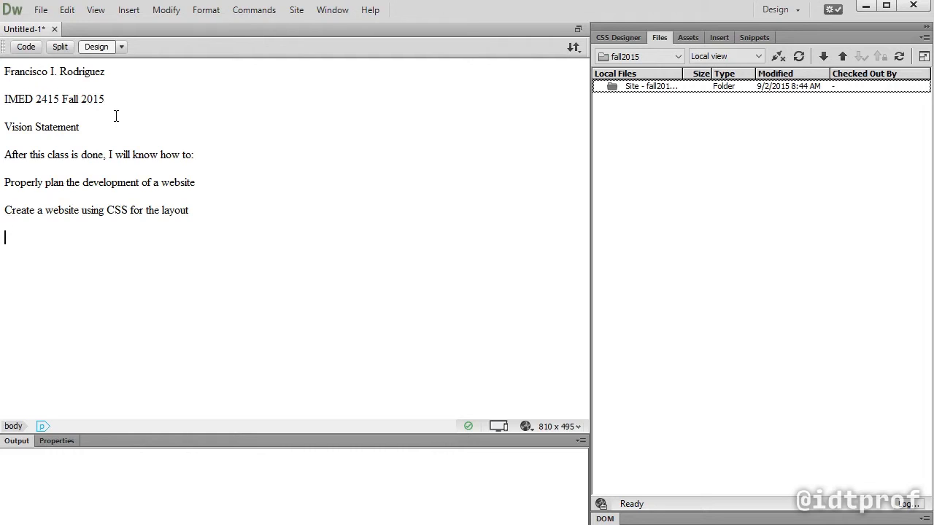
Add the third goal paragraph "Design a beautiful user-friendly website", correcting its wording along the way
text(Create a w)
key(ctrl+shift+Left)
key(ctrl+shift+Left)
key(ctrl+shift+Left)
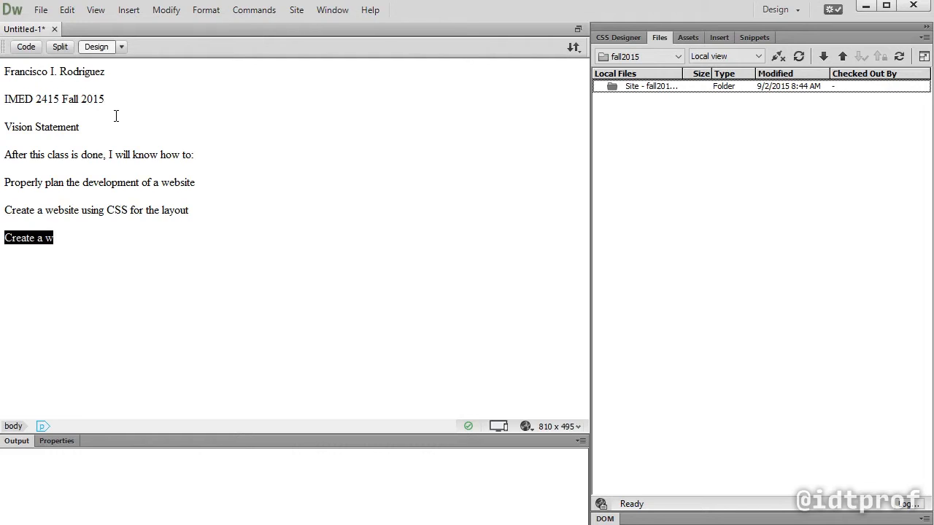
text(Drei)
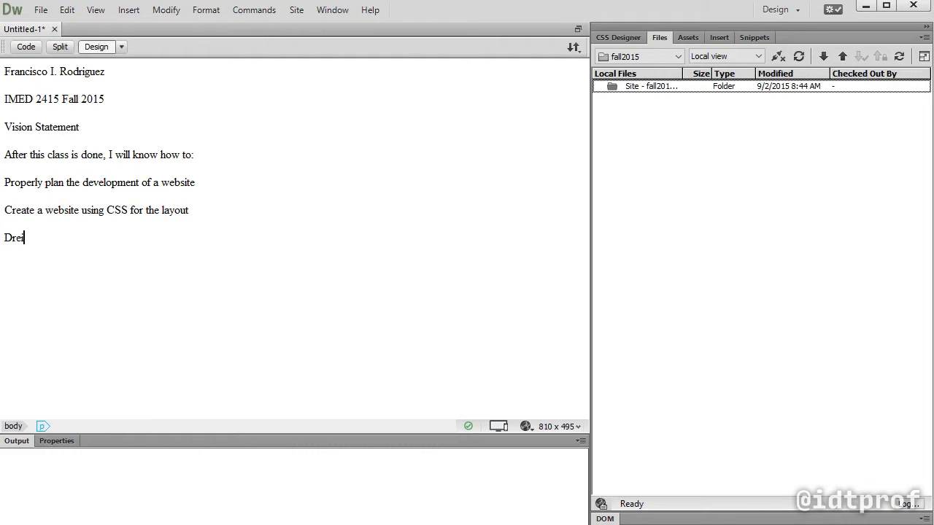
key(BackSpace)
key(BackSpace)
key(BackSpace)
text(esign a beautiful user-fr)
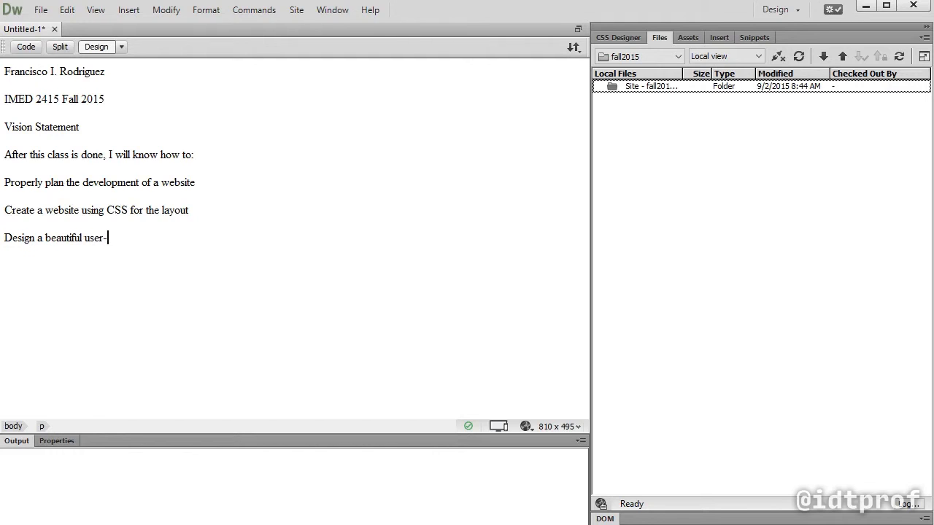
key(BackSpace)
key(BackSpace)
text(driendly we)
key(ctrl+shift+Left)
key(ctrl+shift+Left)
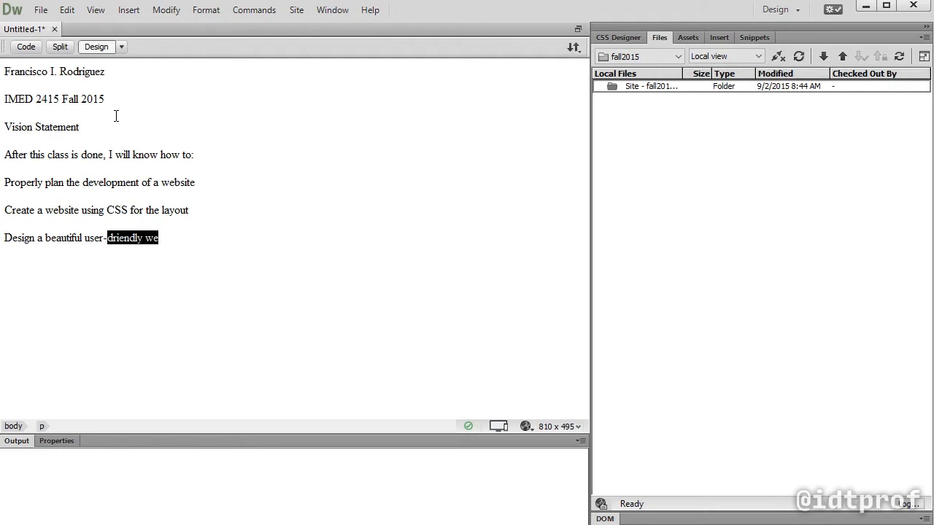
text(friendly website)
key(Return)
Add the paragraphs "Assingments" and "Assignment 2" below the goal paragraphs
text(Assingments)
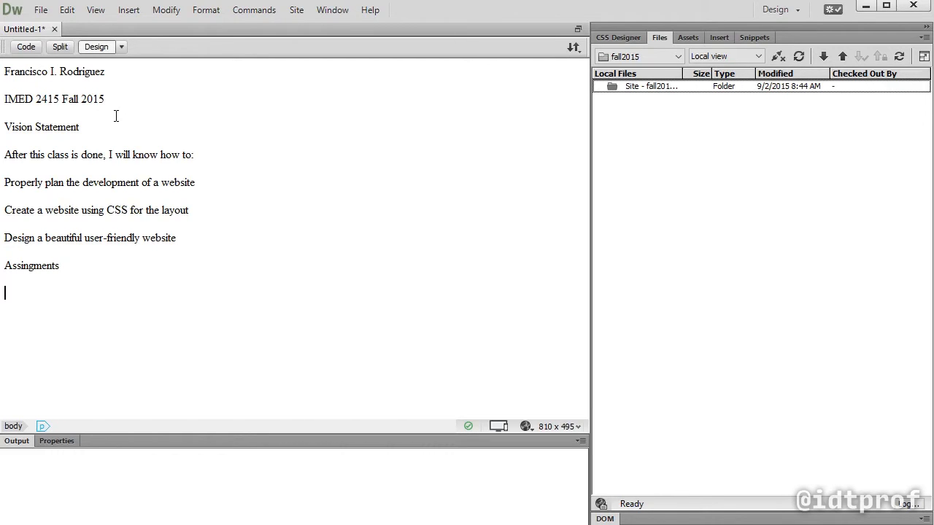
key(Return)
text(Assignment 1)
key(BackSpace)
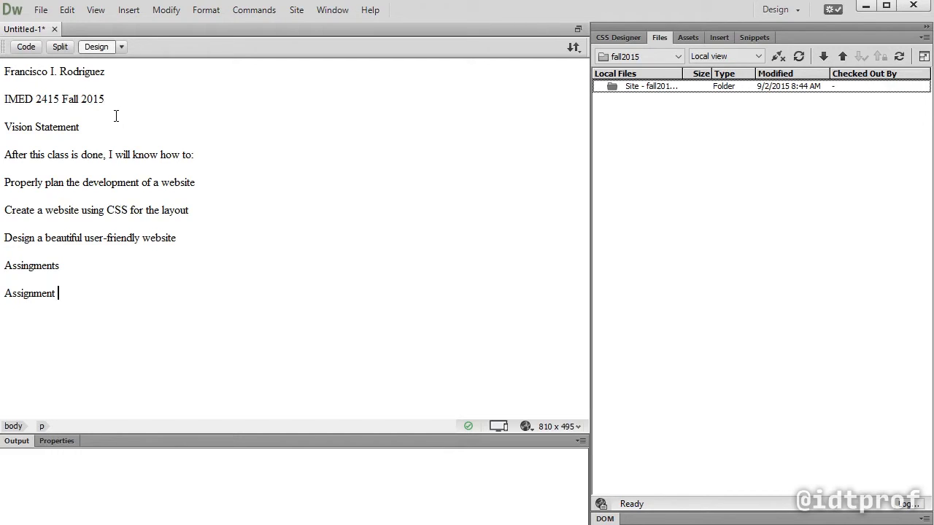
text(2)
key(Return)
Add the paragraphs "Assignment 3" and "Assignment 4" at the end of the page
text(Assignment 3 Assignment )
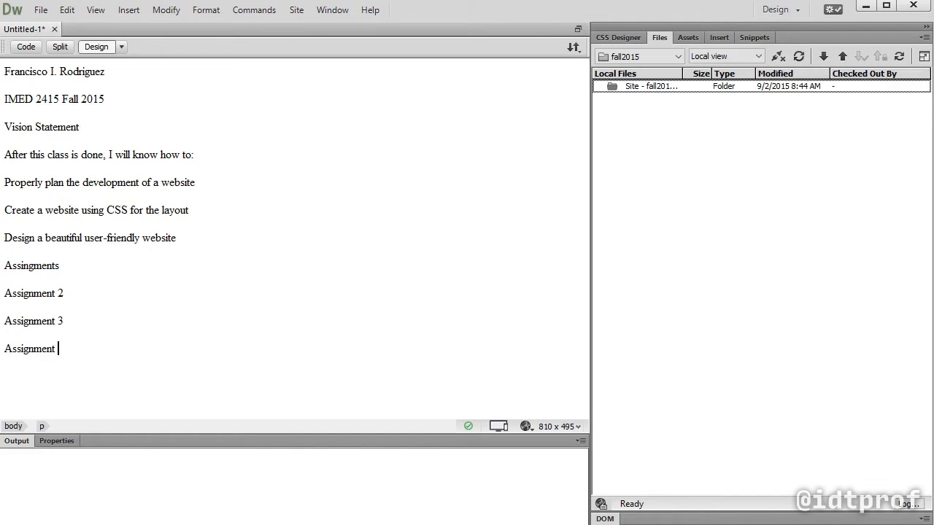
text(4)
drag(42, 237, 192, 217)
click(182, 225)
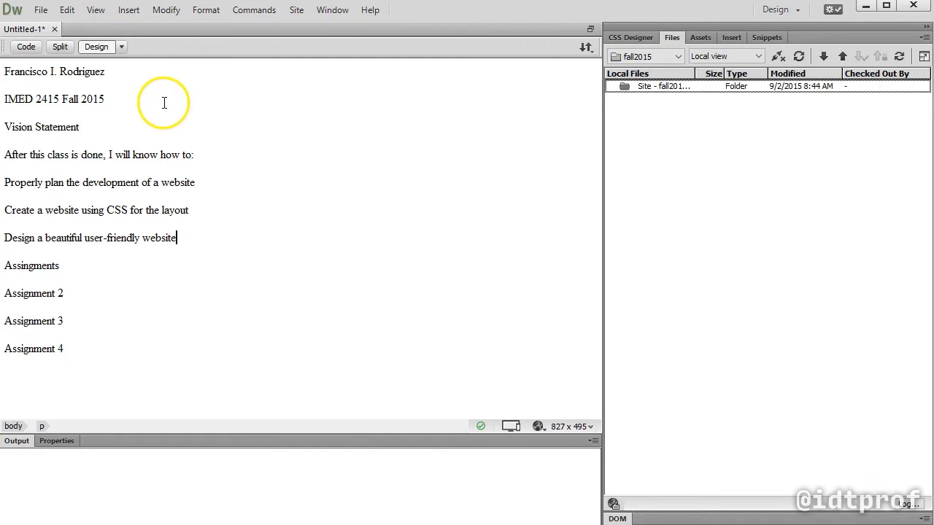
Save the page as index.html in the fall2015 site folder
click(41, 11)
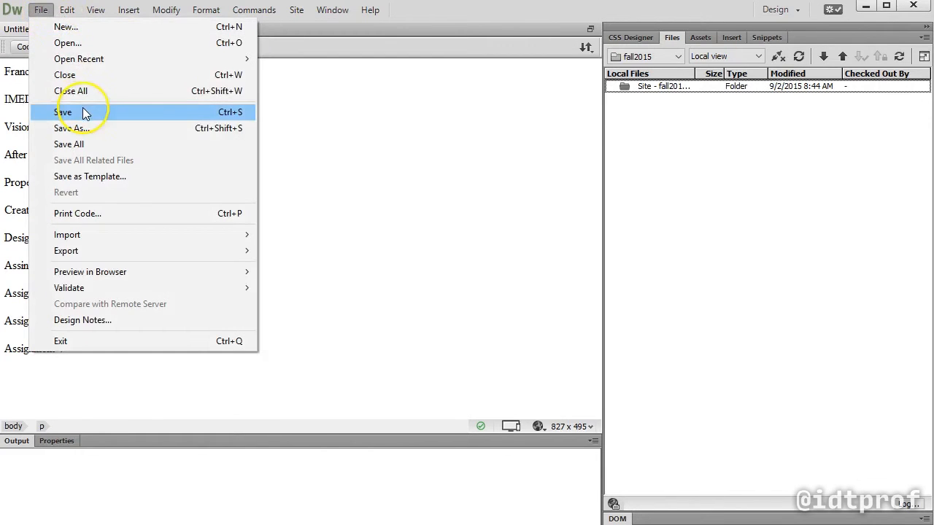
click(83, 113)
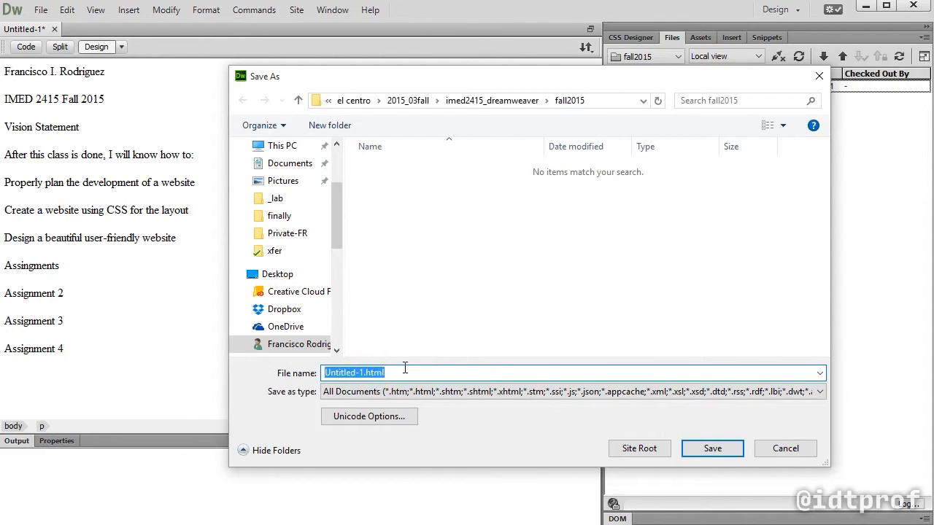
text(index)
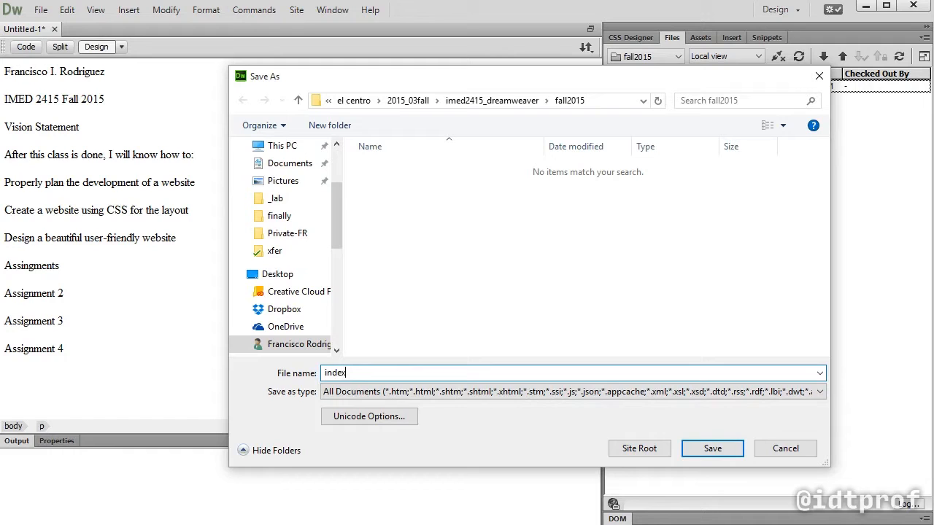
text(.html)
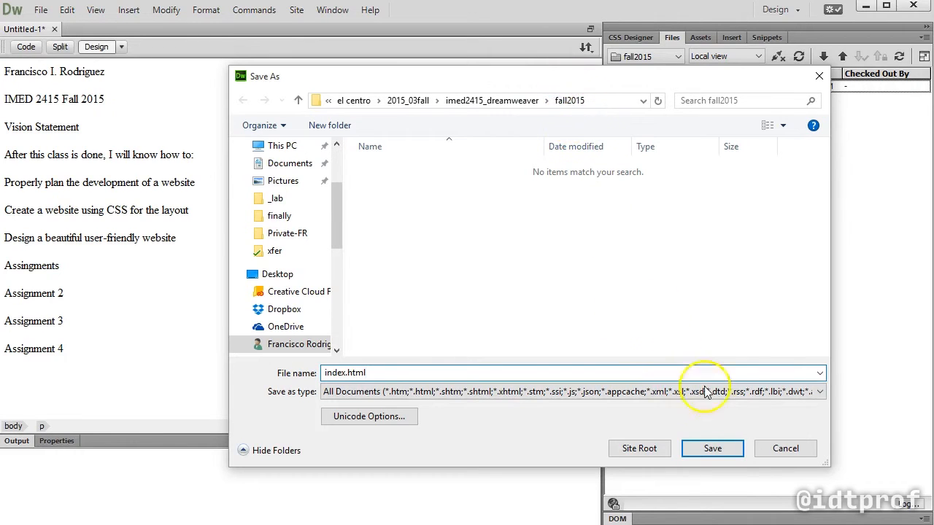
click(728, 451)
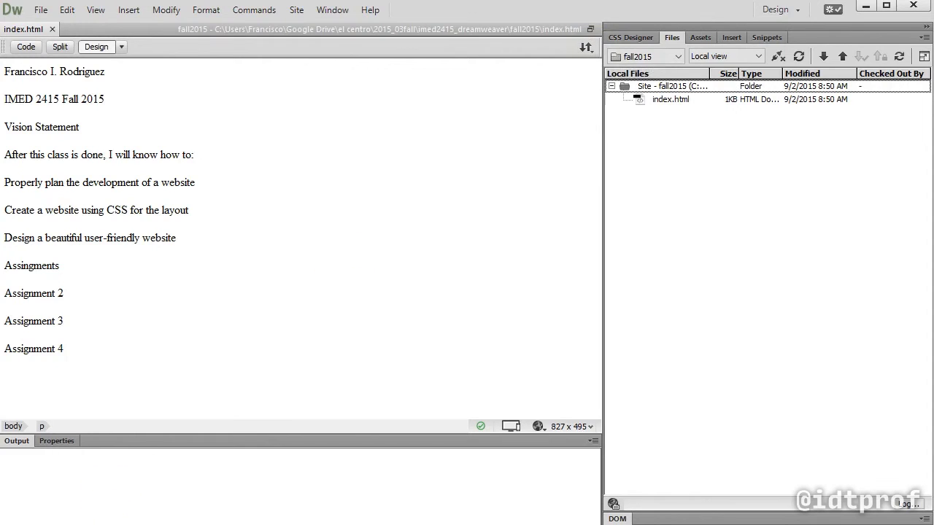
Put index.html on the remote server, including its dependent files
mouse_move(592, 29)
mouse_down()
mouse_move(591, 71)
mouse_move(602, 34)
mouse_up()
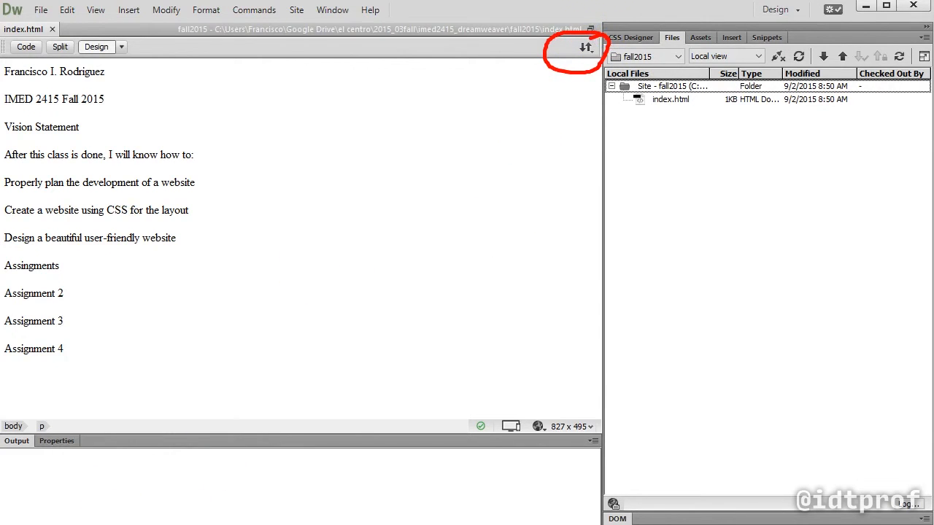
key(Escape)
click(586, 47)
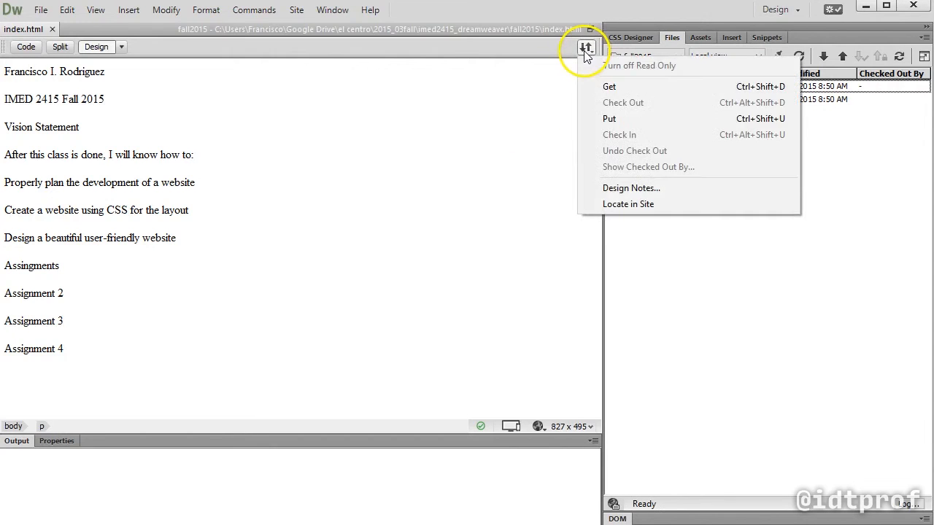
click(608, 119)
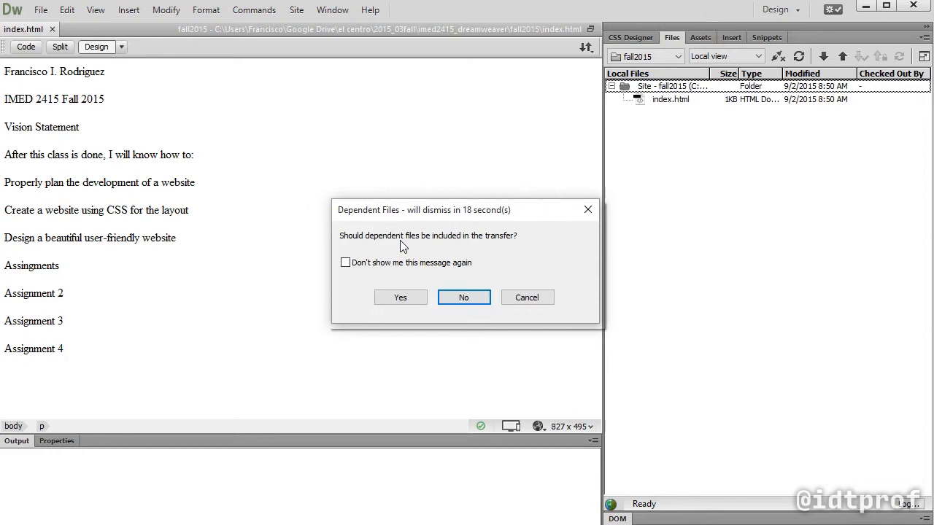
click(401, 298)
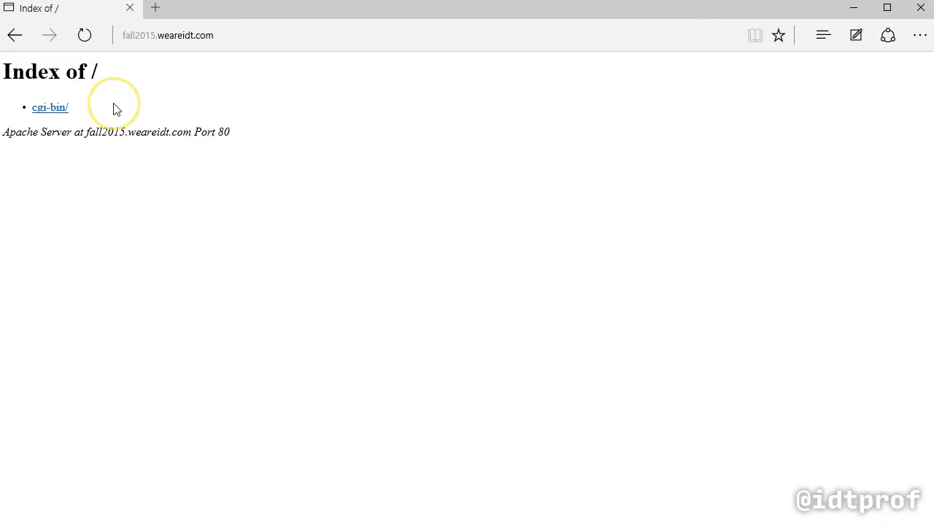
Reload fall2015.weareidt.com in the browser and look over the source code of index.html in Dreamweaver
click(85, 35)
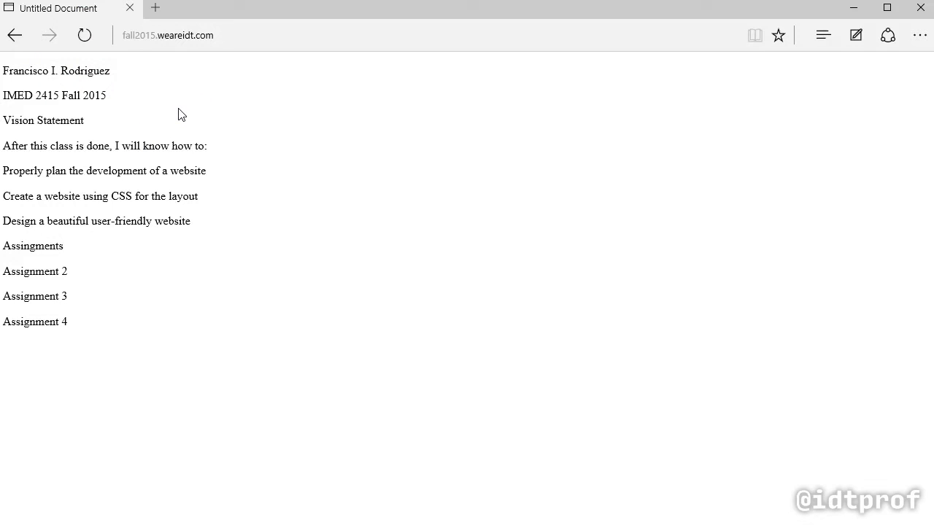
key(F12)
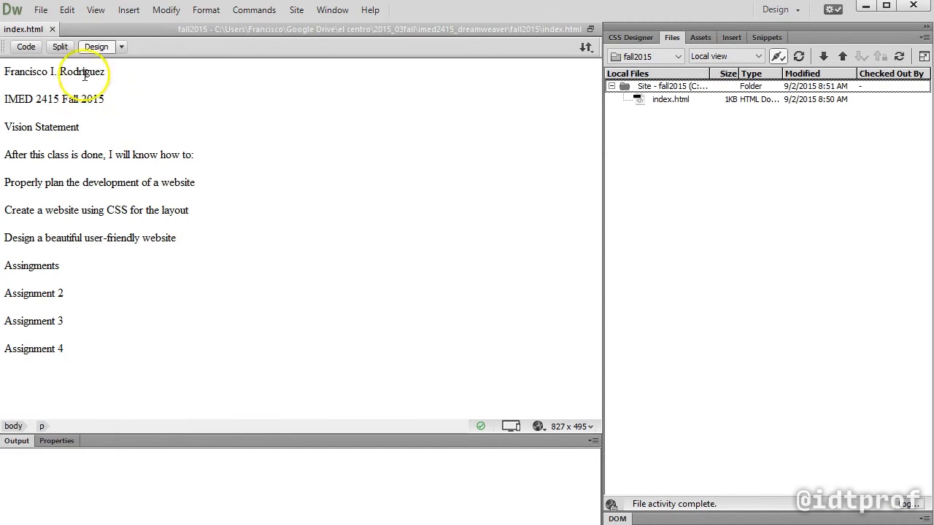
click(28, 47)
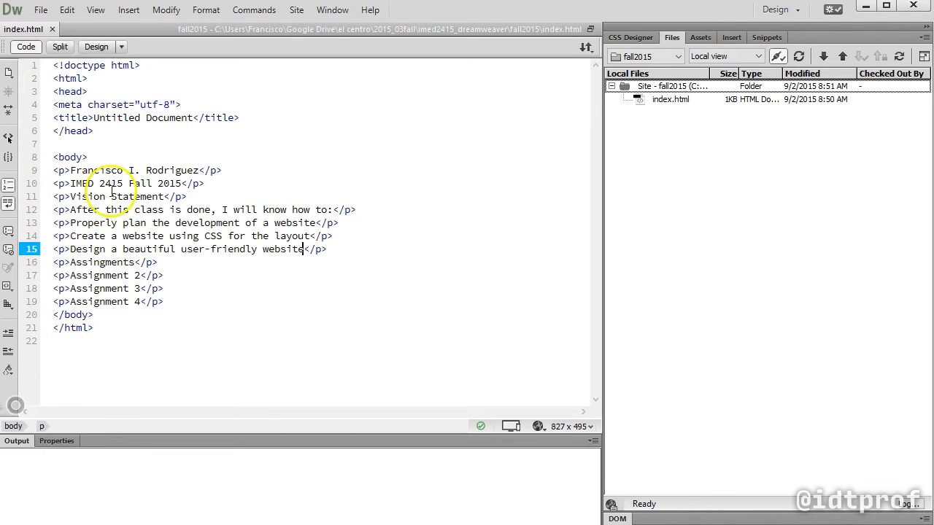
click(89, 47)
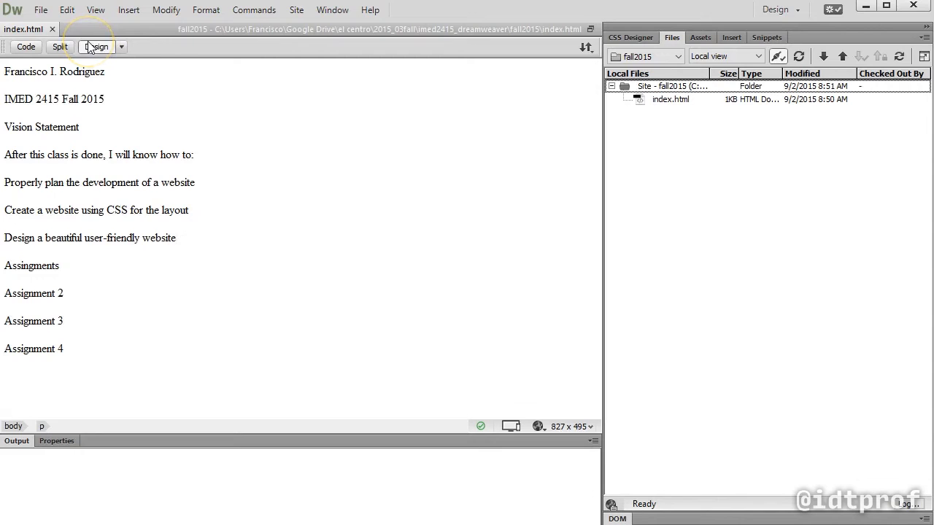
Format the author's name line as Heading 1
click(58, 442)
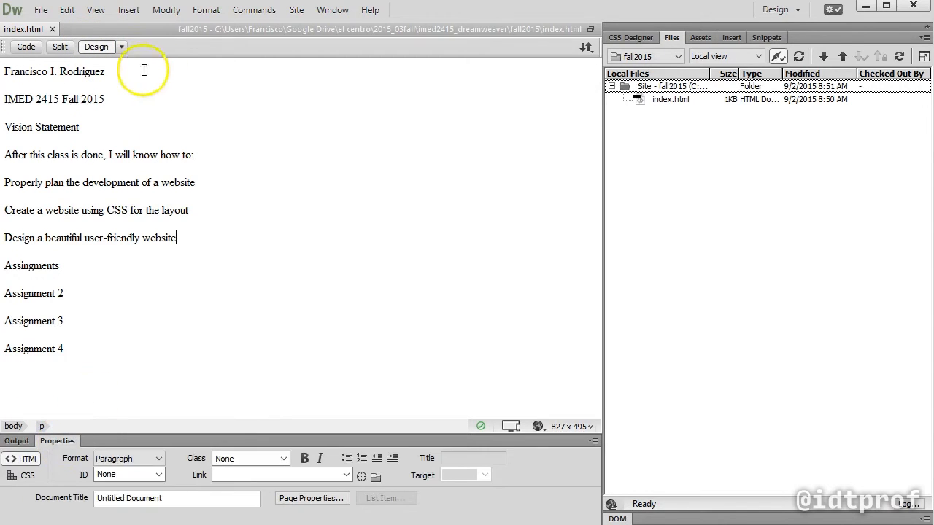
drag(106, 71, 4, 72)
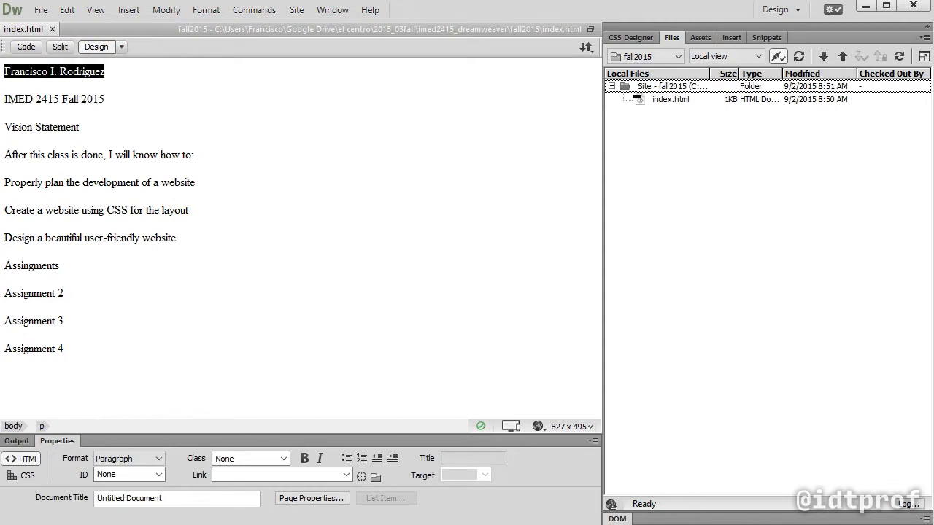
click(141, 460)
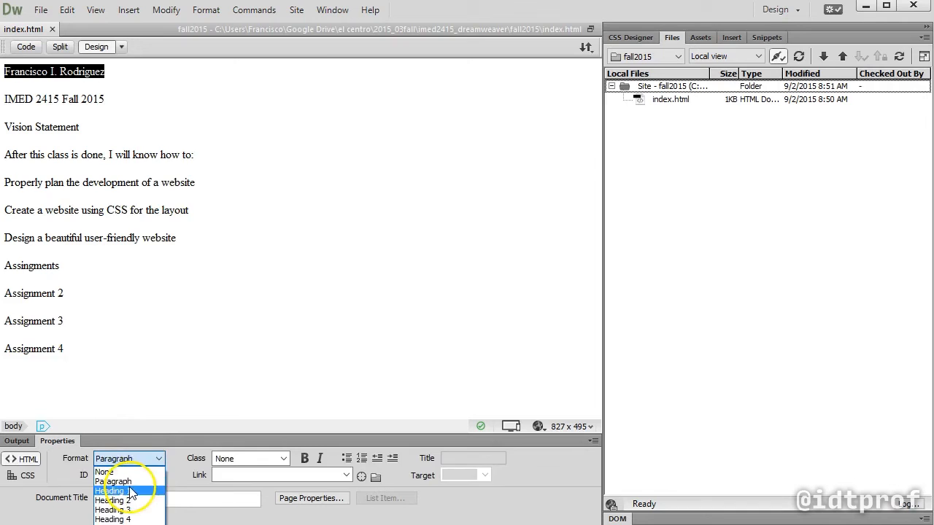
click(130, 491)
Format the "IMED 2415 Fall 2015" and "Vision Statement" lines as Heading 2
drag(117, 109, 15, 120)
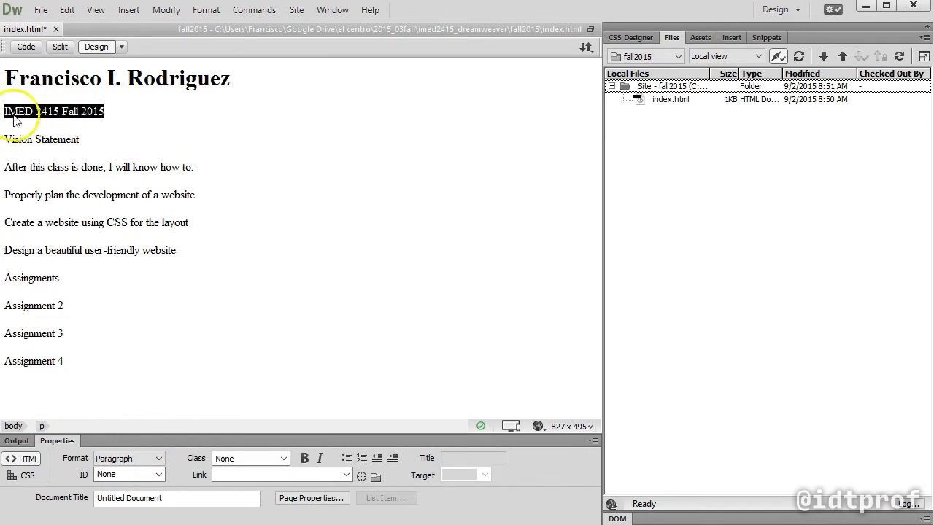
click(93, 137)
drag(93, 137, 6, 110)
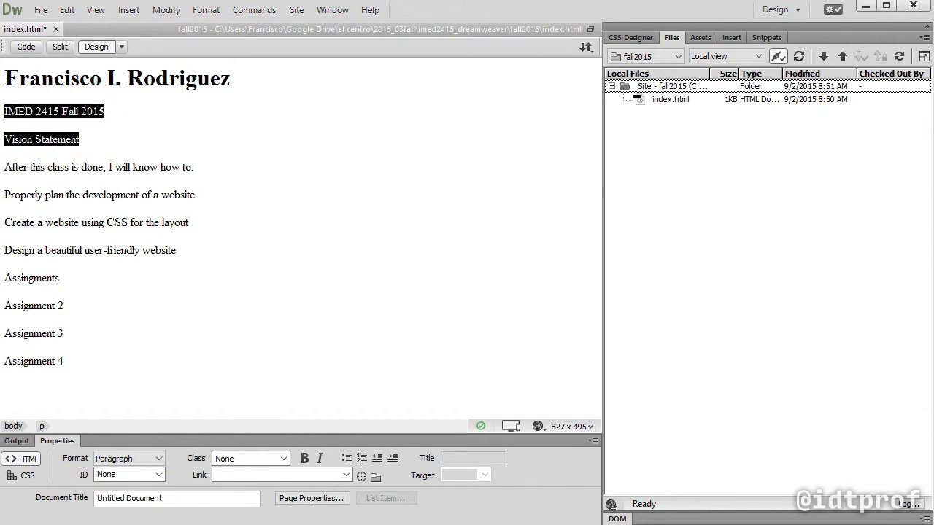
click(130, 458)
click(129, 501)
click(130, 233)
Turn the three goal paragraphs under "After this class is done, I will know how to:" into a bulleted list
click(197, 176)
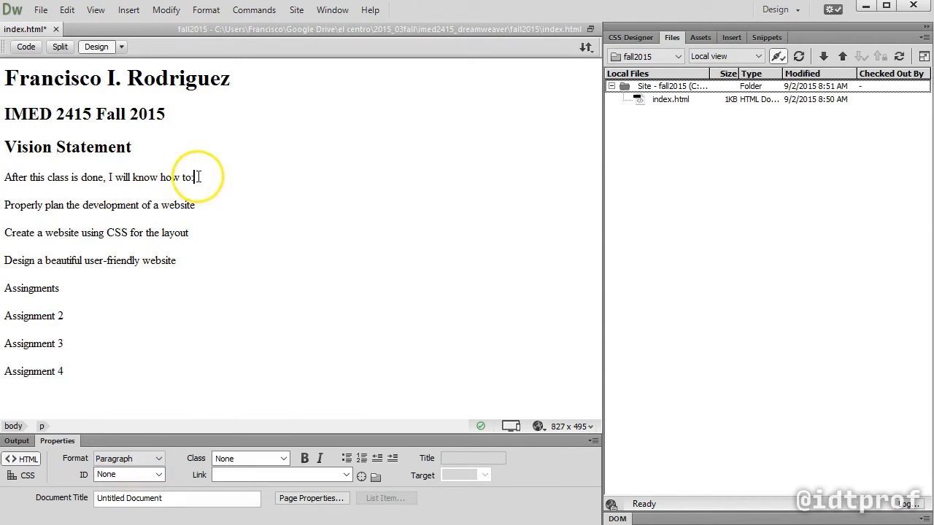
triple_click(197, 177)
drag(177, 263, 4, 205)
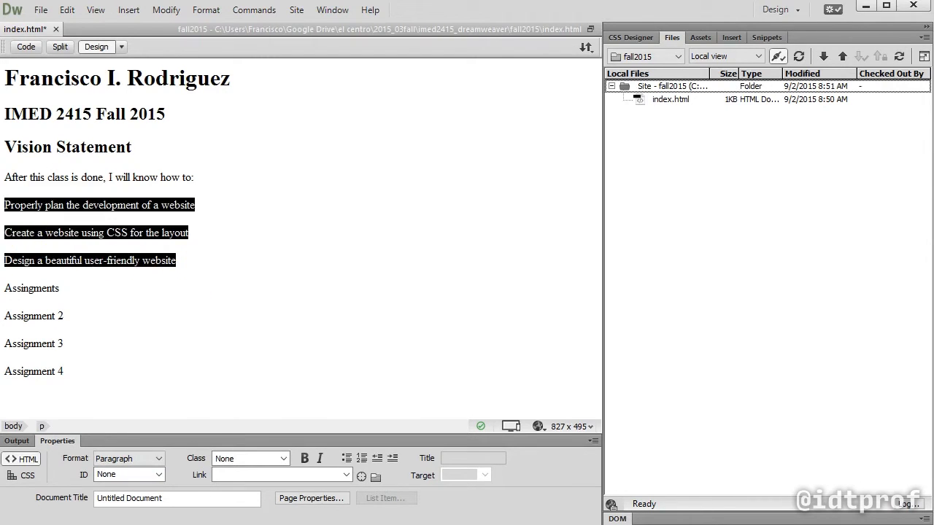
click(347, 459)
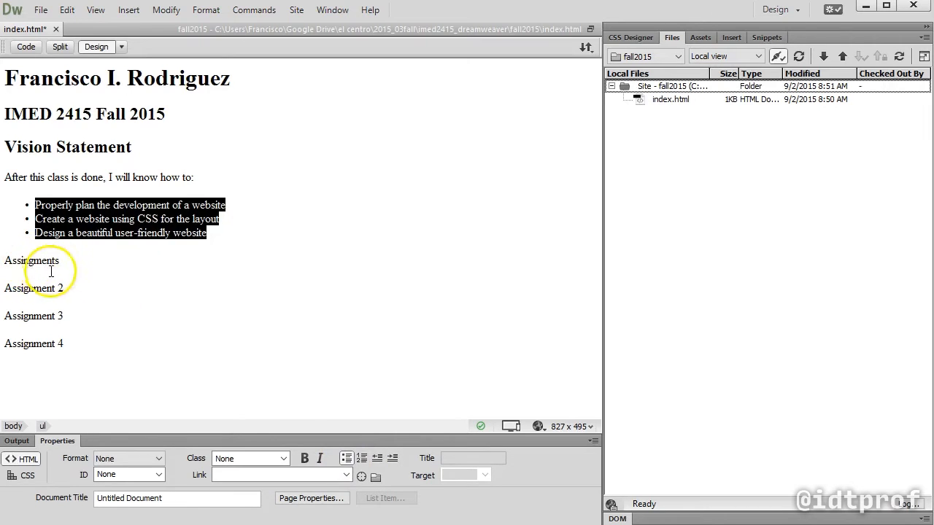
Correct the misspelled "Assingments" line to "Assignments" and format it as Heading 2
drag(5, 263, 116, 271)
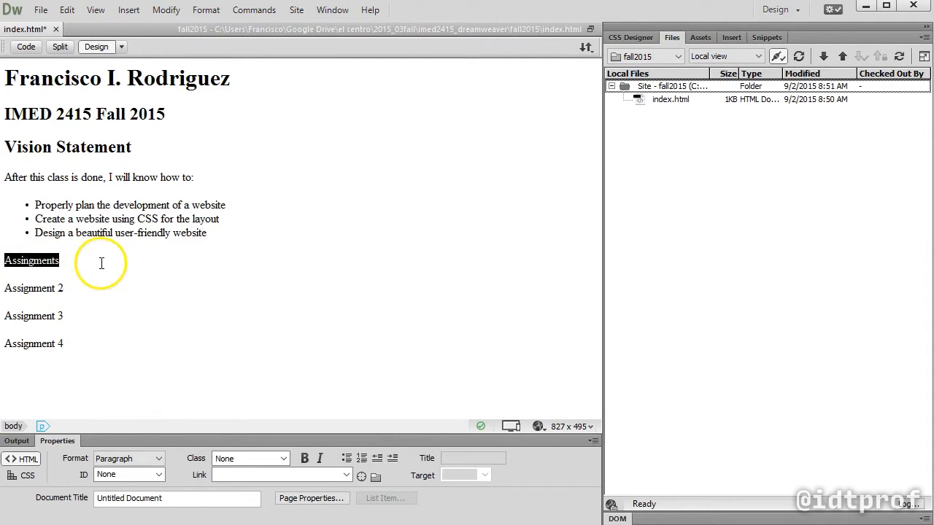
text(Assignments)
double_click(29, 260)
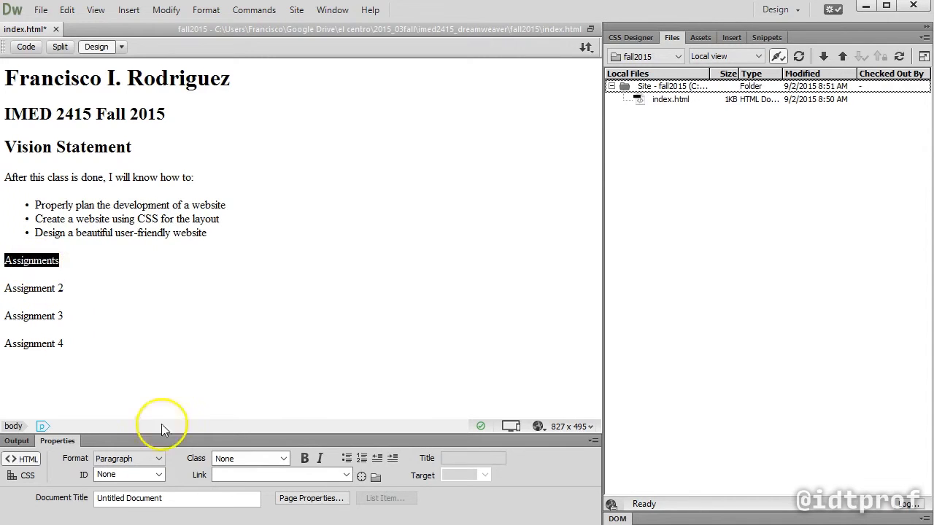
click(133, 459)
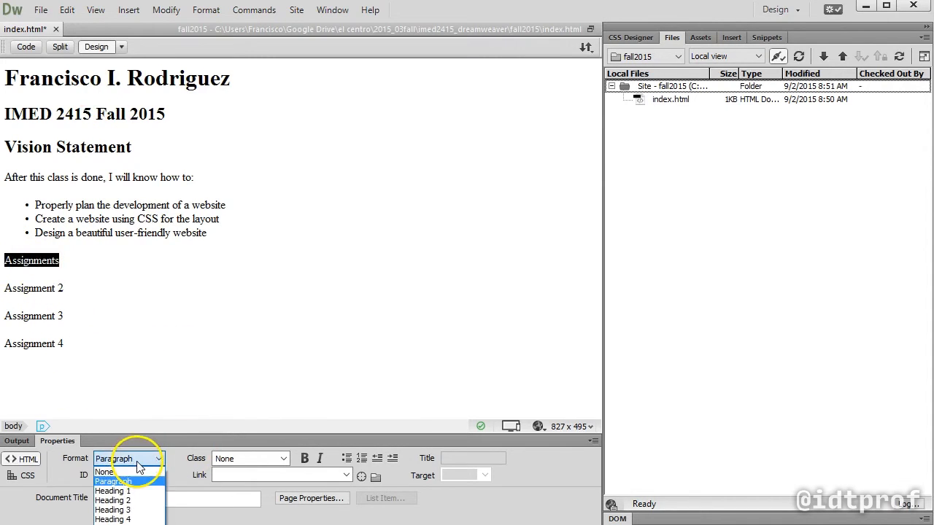
click(113, 500)
Make the Assignment 2, 3 and 4 lines a bulleted list, briefly trying a numbered list
drag(83, 364, 7, 281)
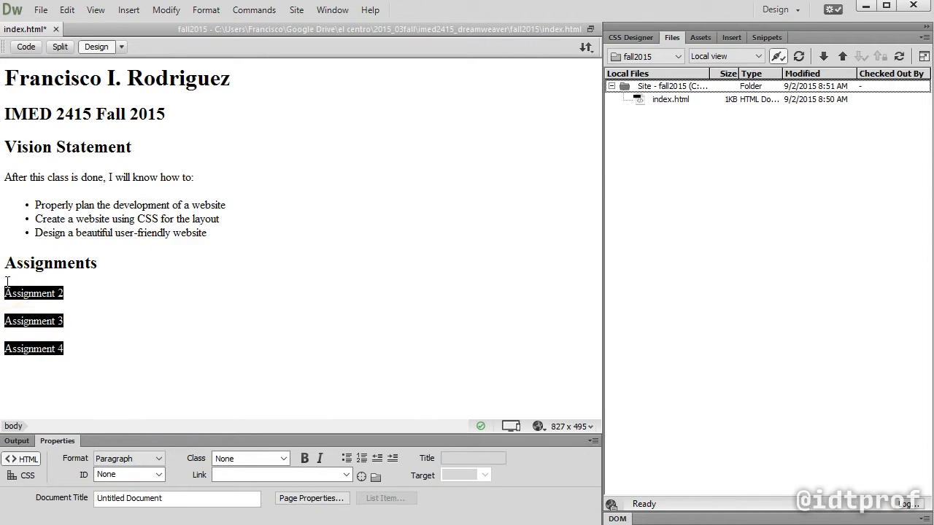
click(346, 458)
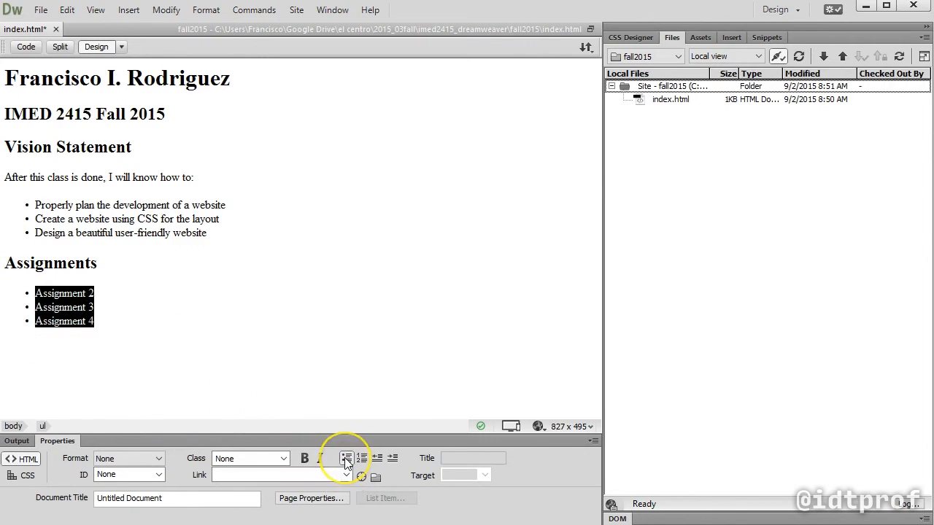
click(361, 458)
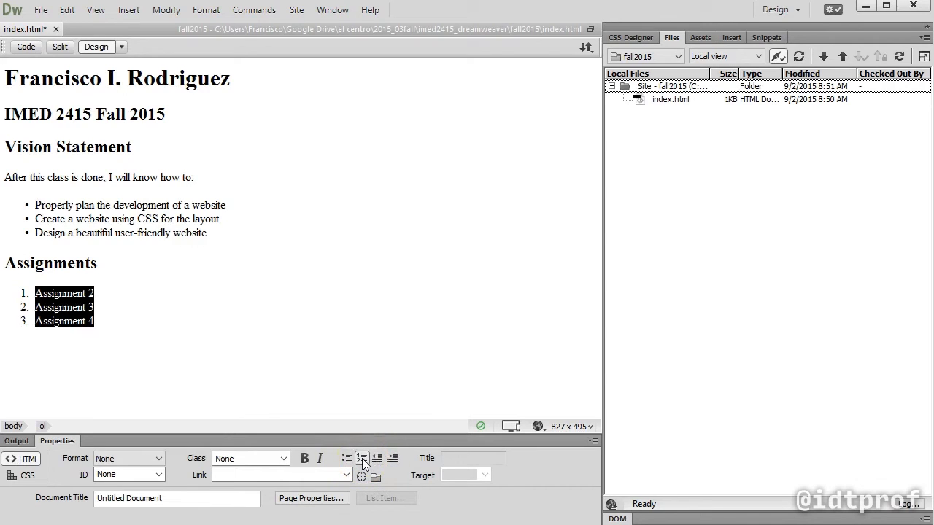
click(345, 458)
click(225, 354)
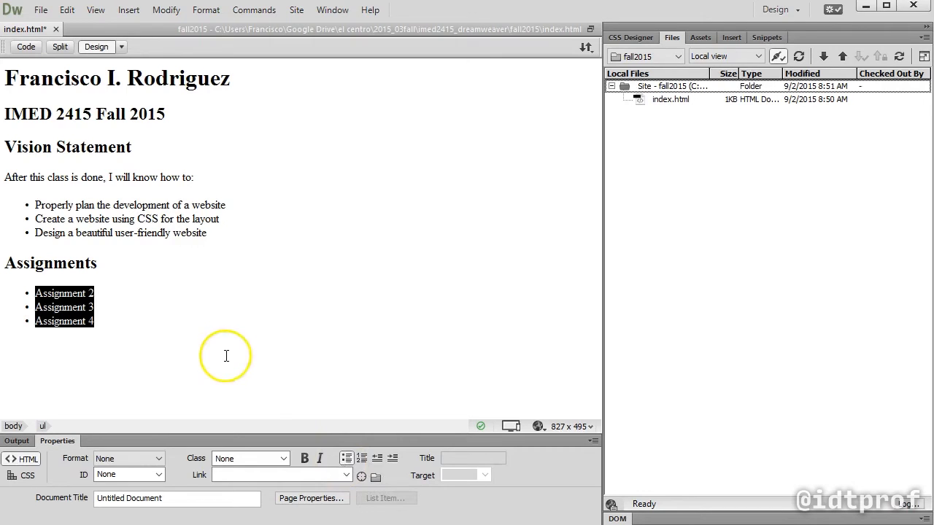
drag(215, 353, 155, 338)
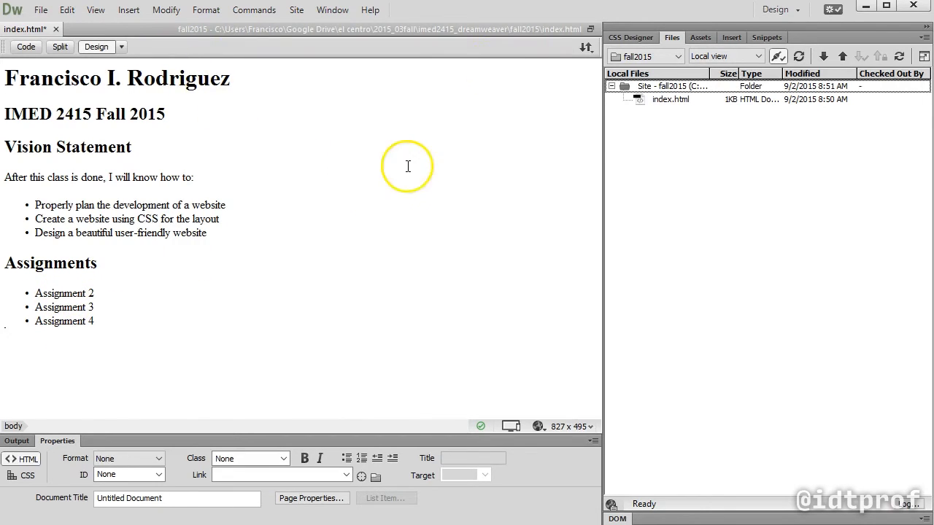
Save and upload index.html with its dependent files to the server, and switch to the browser to view the live page
click(584, 47)
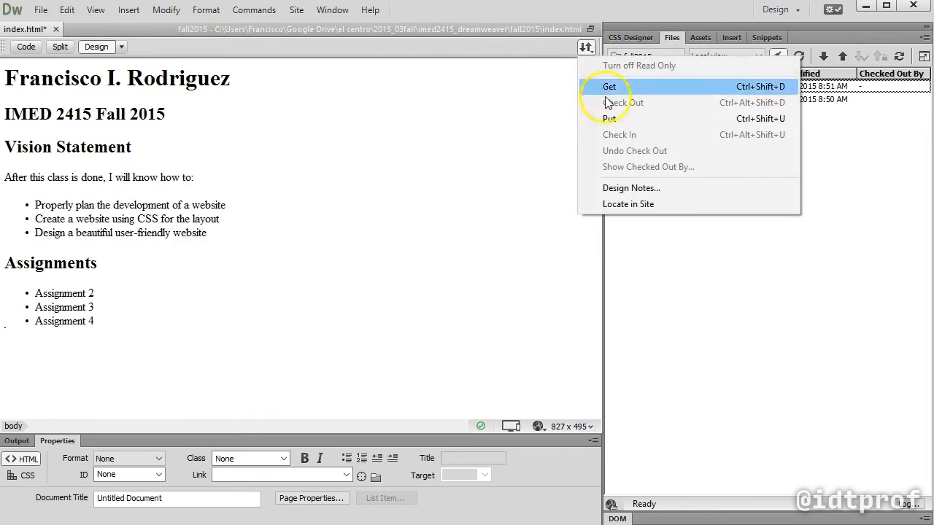
click(613, 118)
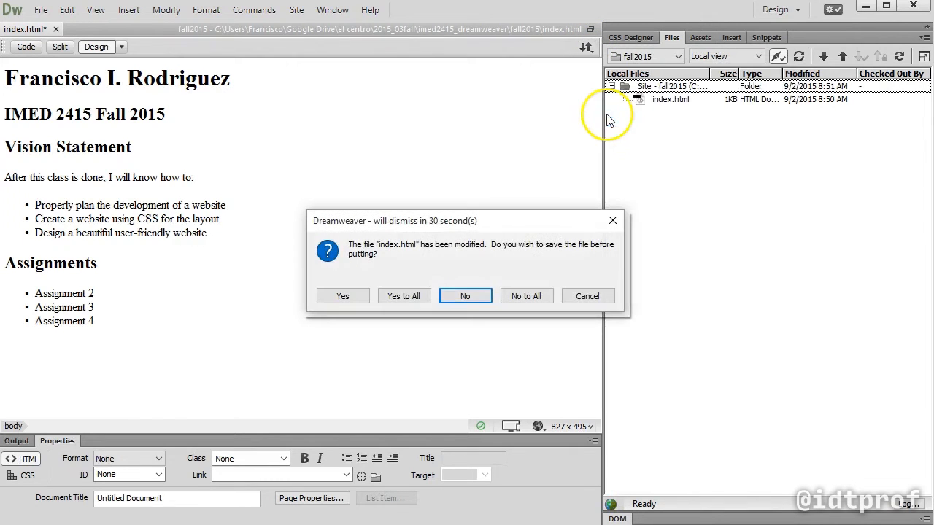
click(399, 301)
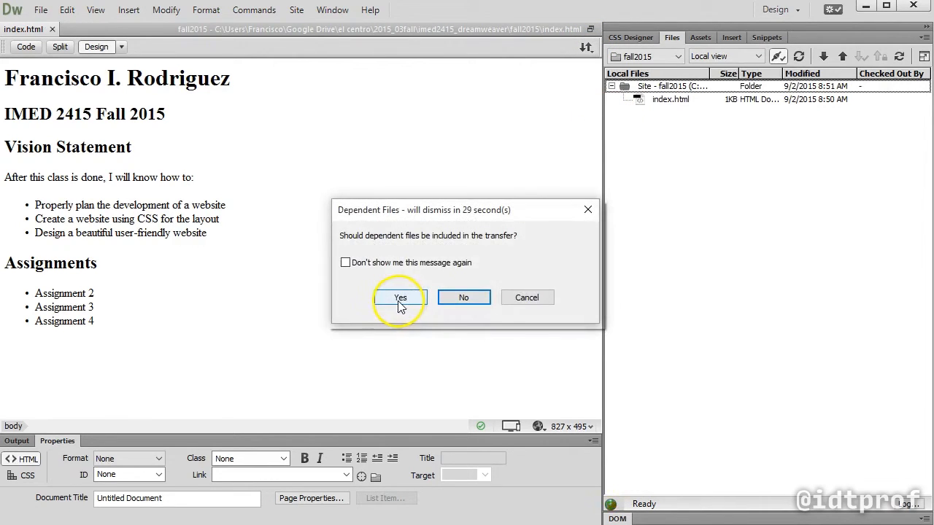
click(400, 299)
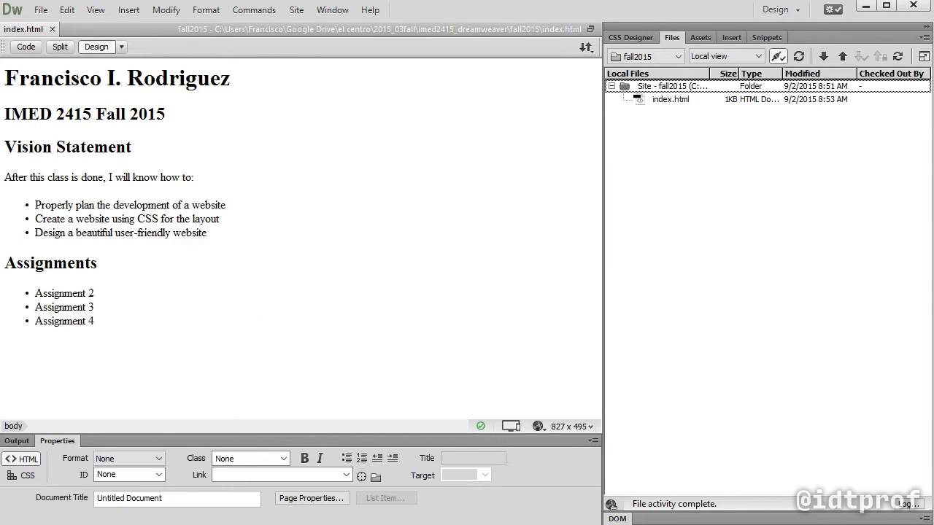
click(273, 240)
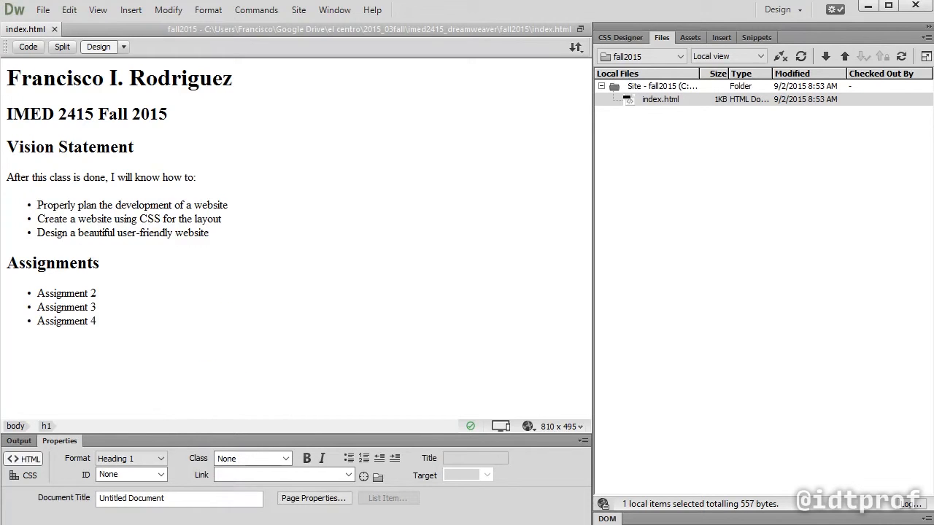
click(12, 519)
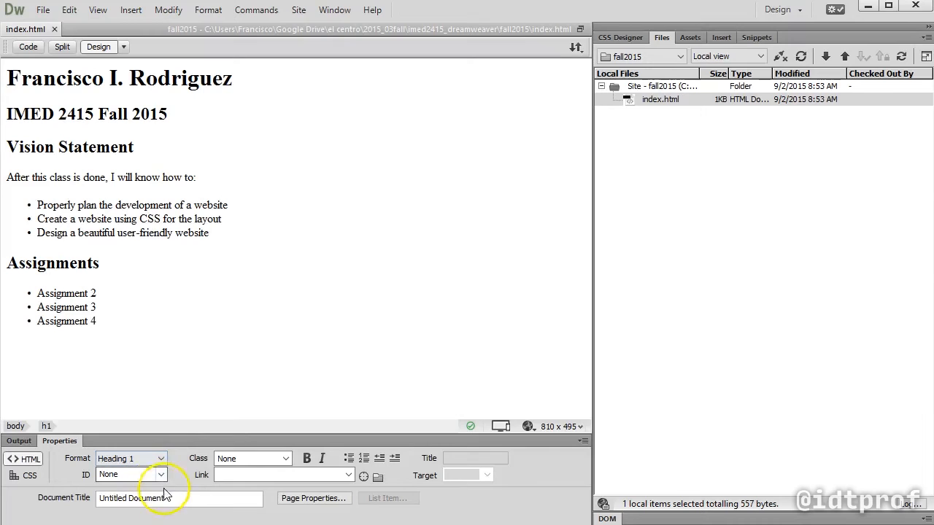
Set the document title to the author's full name followed by "- Web Design II"
triple_click(179, 497)
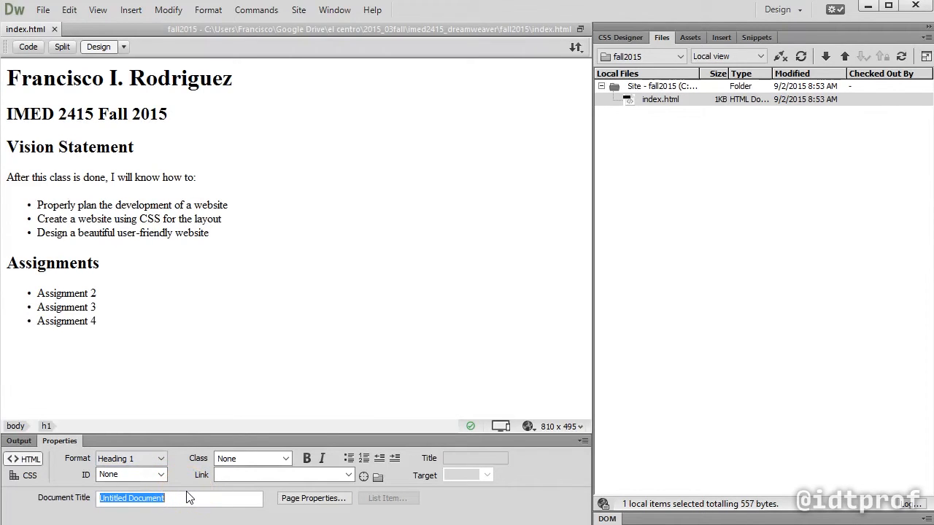
text(Francisc)
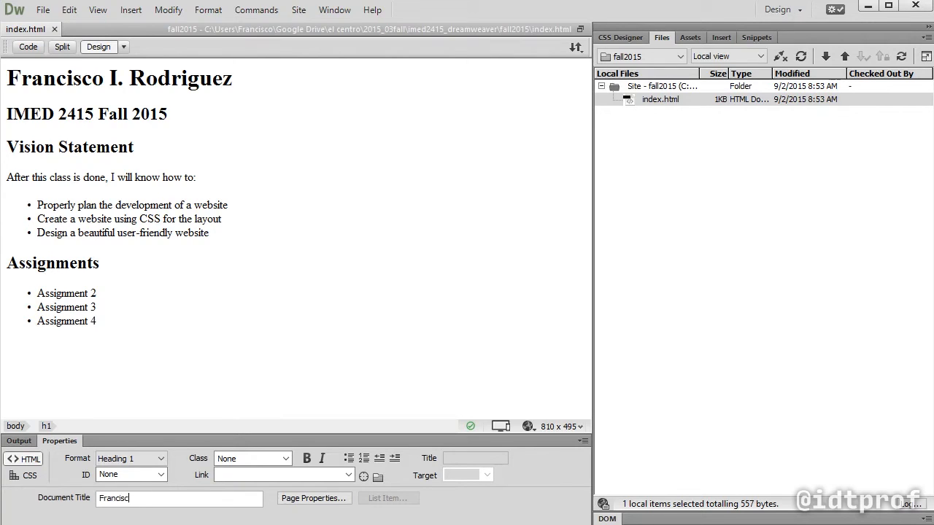
text(o I. Rodriguez - Web Design II)
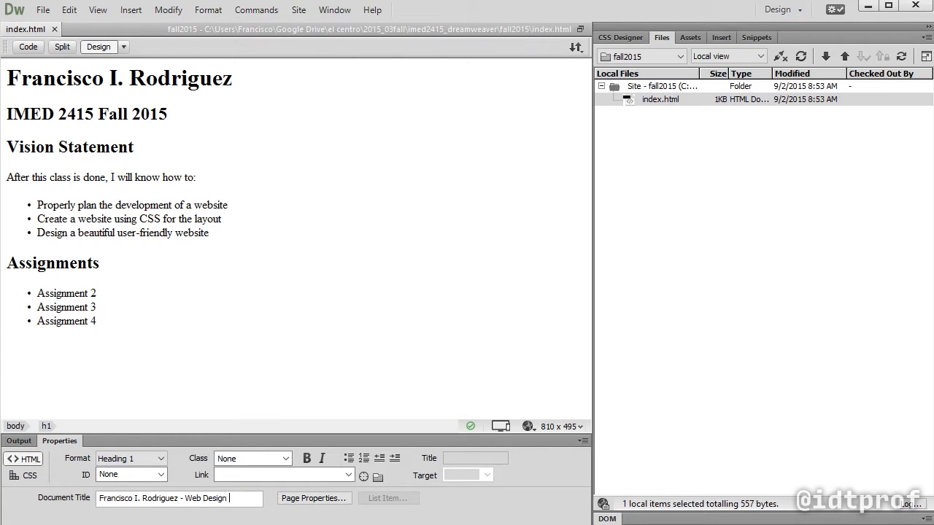
Save and upload the retitled index.html with dependent files, and reload the live page in the browser
click(576, 48)
click(583, 120)
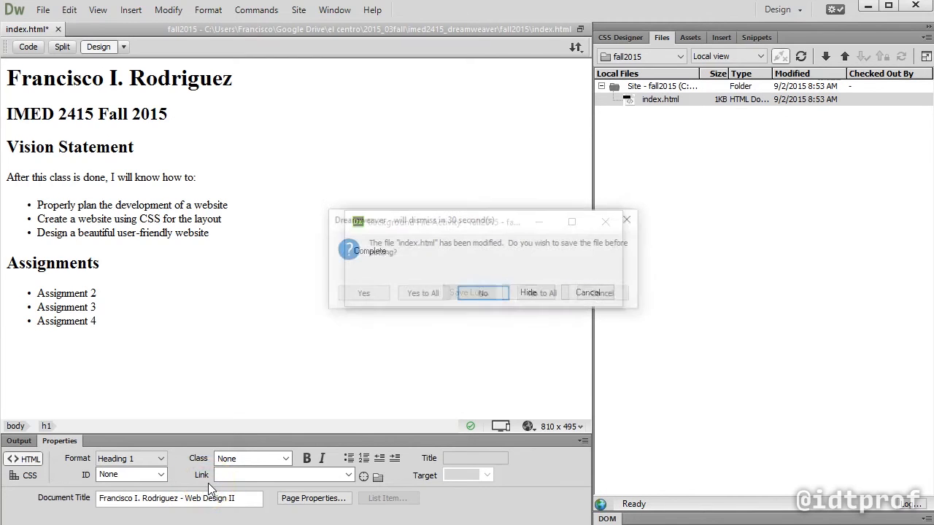
click(421, 294)
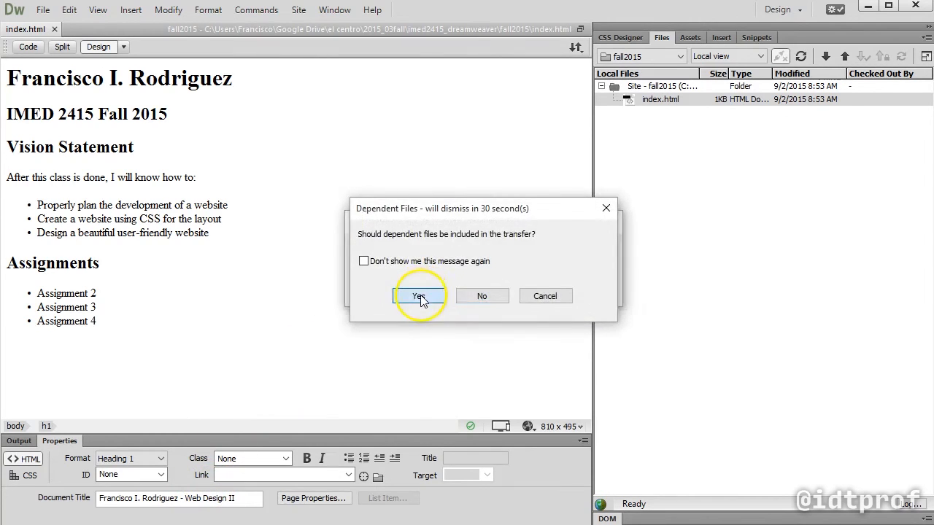
click(421, 297)
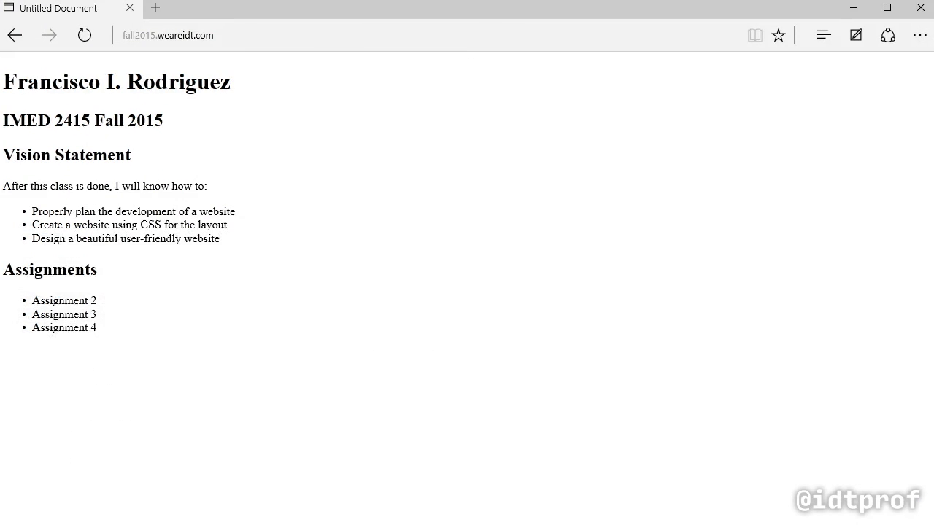
click(85, 35)
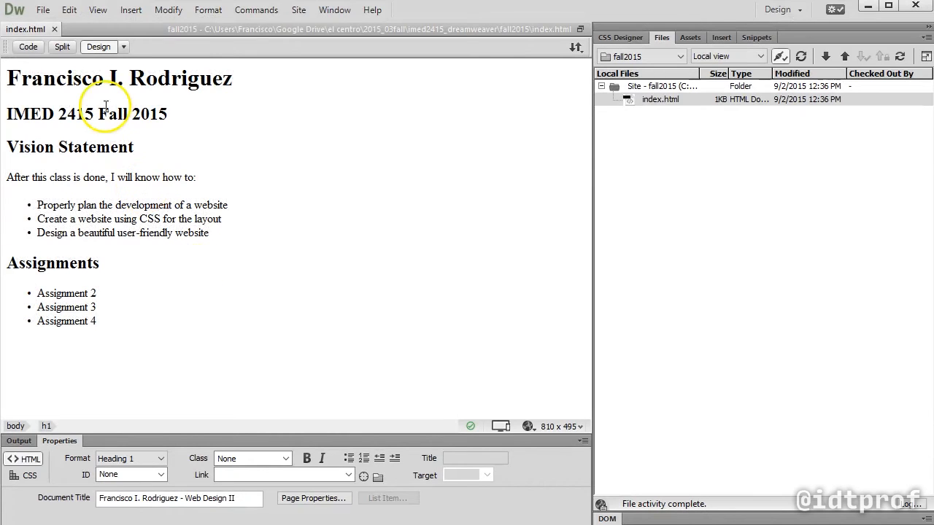
Show only the source code of index.html and examine the h1 and h2 tags in the body
click(29, 47)
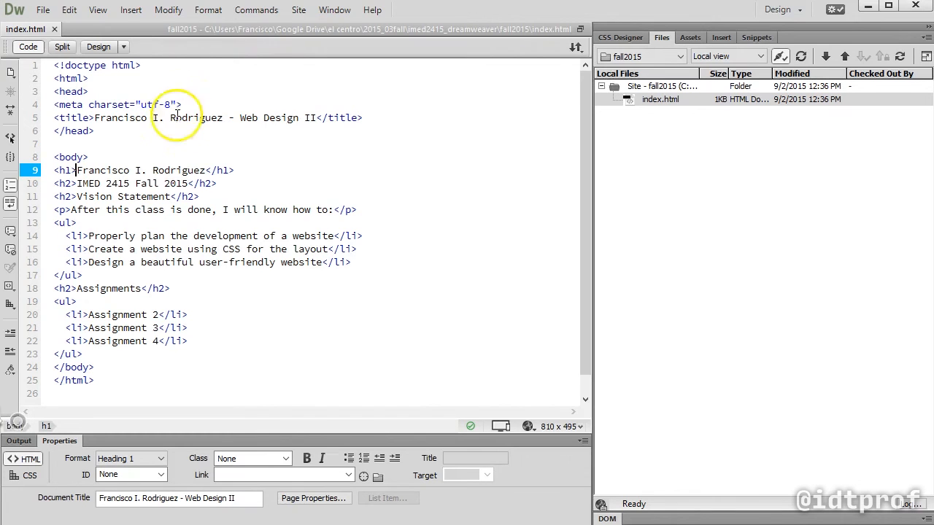
click(70, 170)
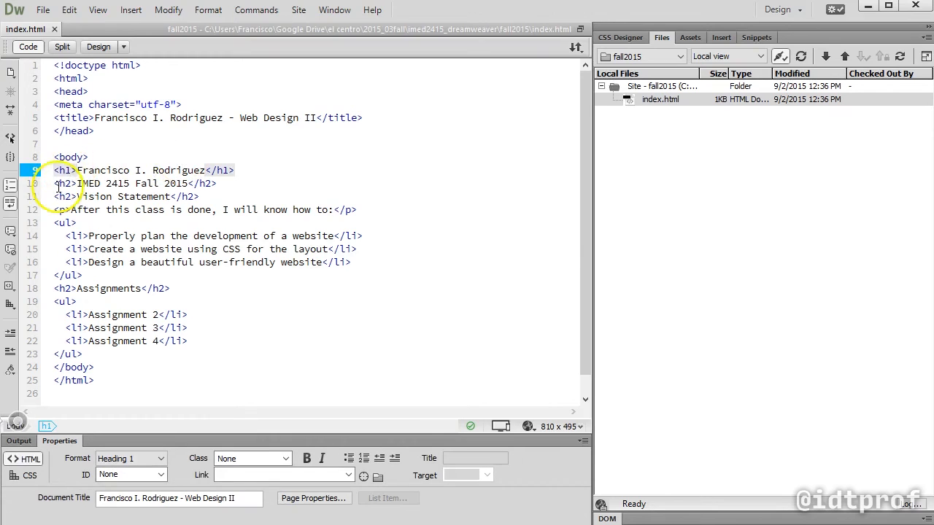
click(68, 184)
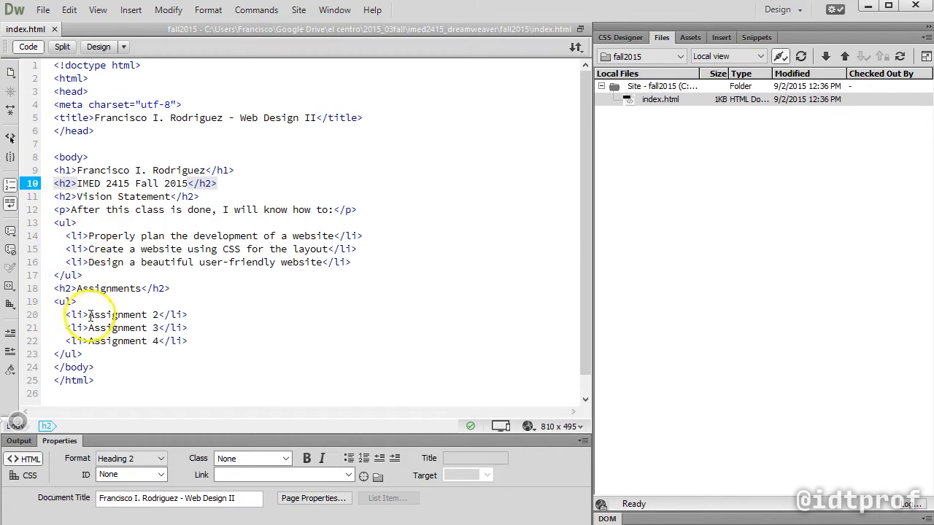
Display the design and code of index.html together and compare the title and heading lines between both views
click(62, 46)
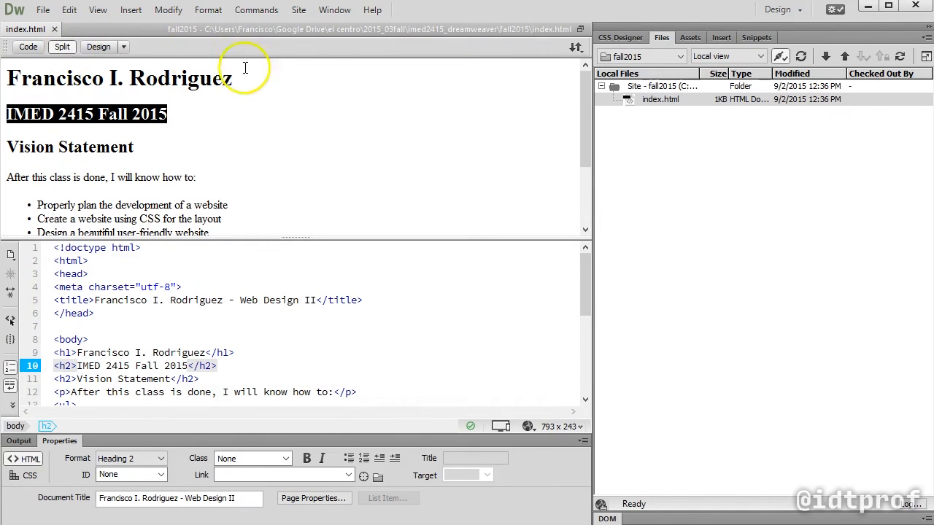
click(198, 300)
click(82, 261)
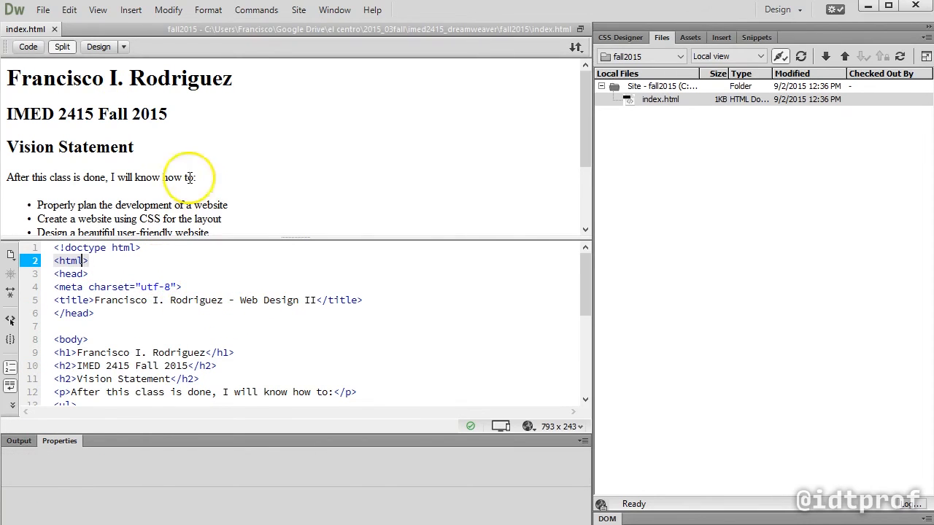
click(160, 125)
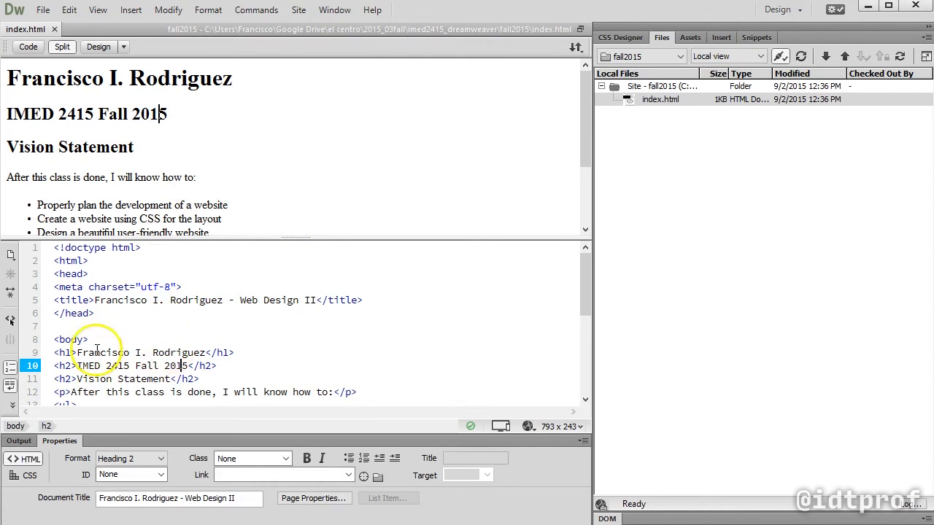
Replace the h1 heading text in the code with "Web Design II" and refresh the design preview
drag(205, 354, 77, 353)
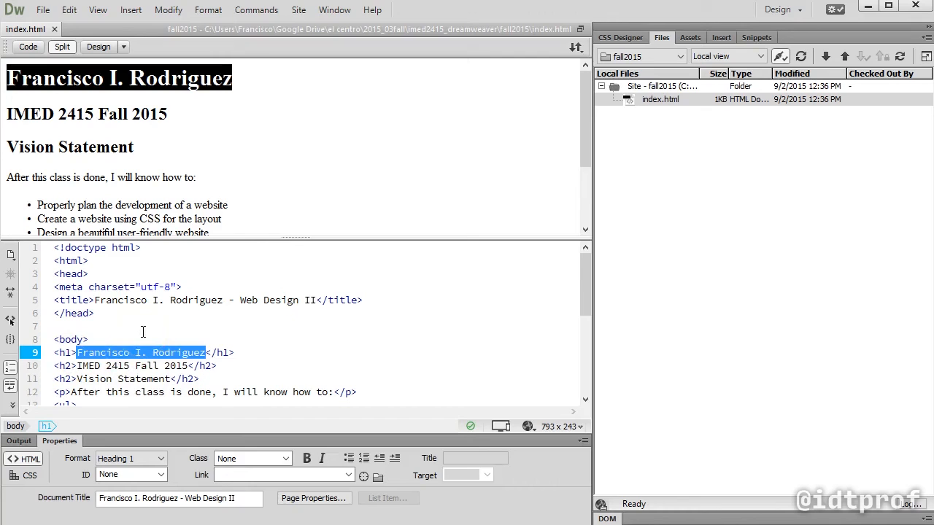
text(IM)
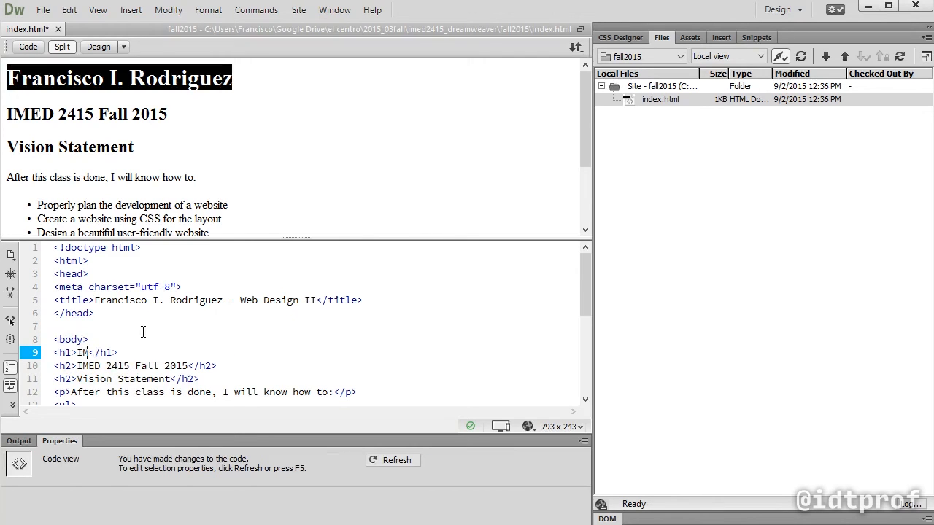
text(ED 2415)
key(ctrl+shift+Left)
key(ctrl+shift+Left)
text(Web Design II)
click(233, 123)
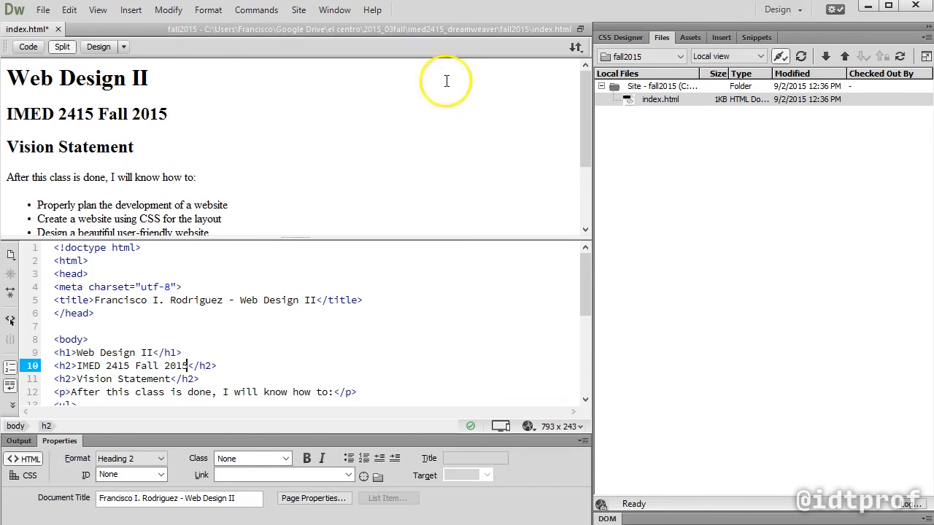
Save and upload index.html with the new main heading and dependent files, and reload the live page in the browser
click(575, 47)
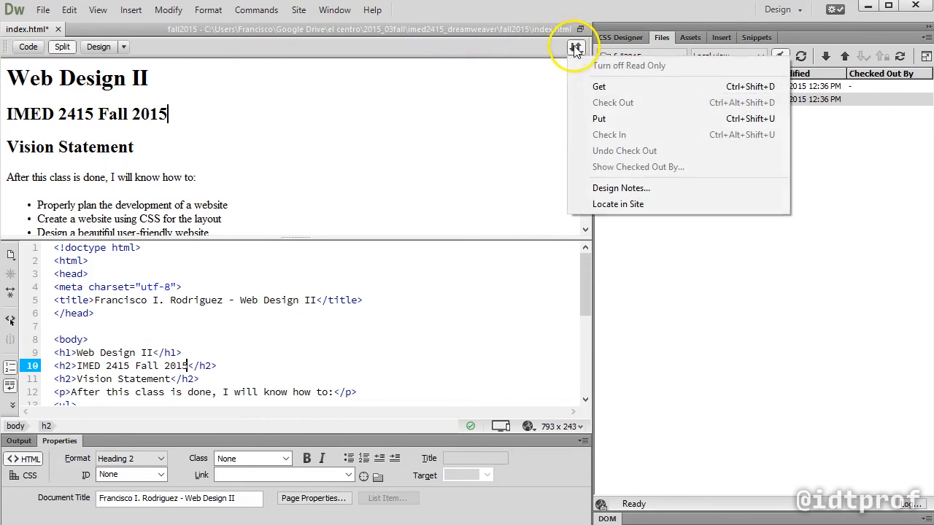
click(591, 119)
click(409, 294)
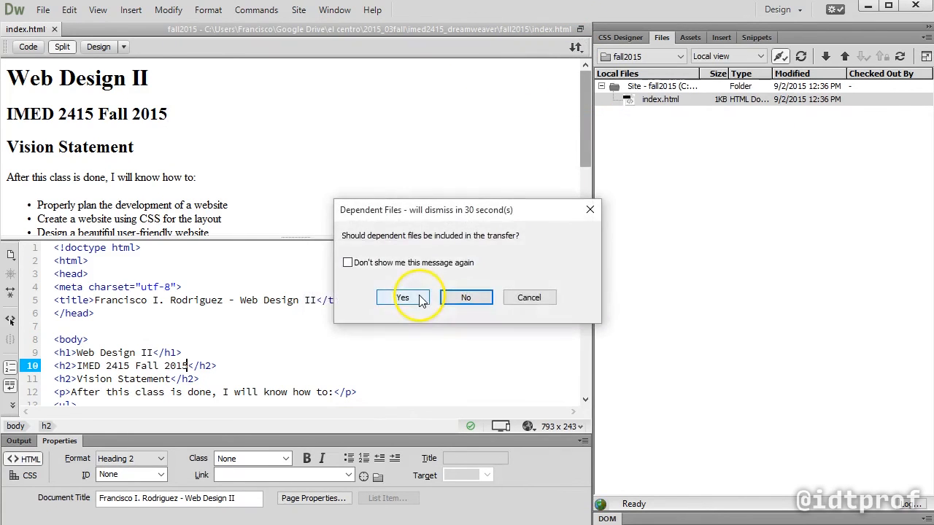
click(412, 296)
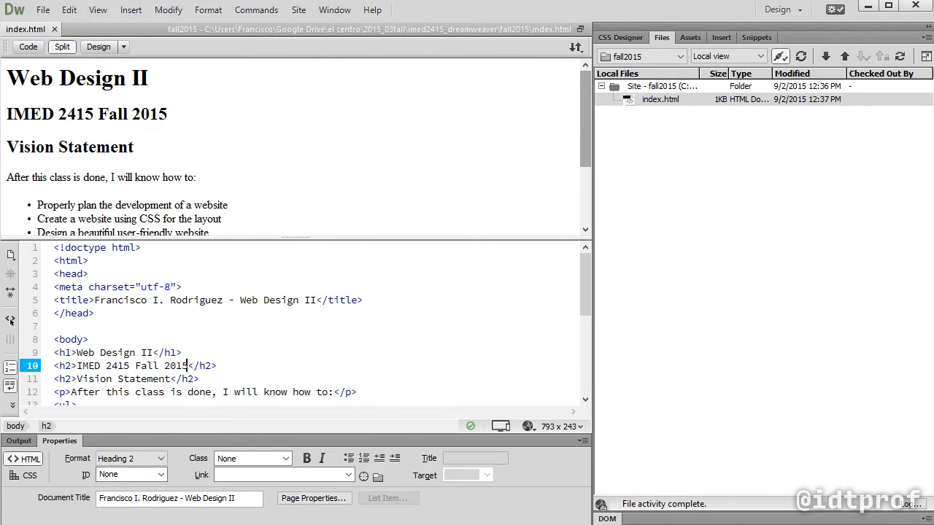
key(alt+Tab)
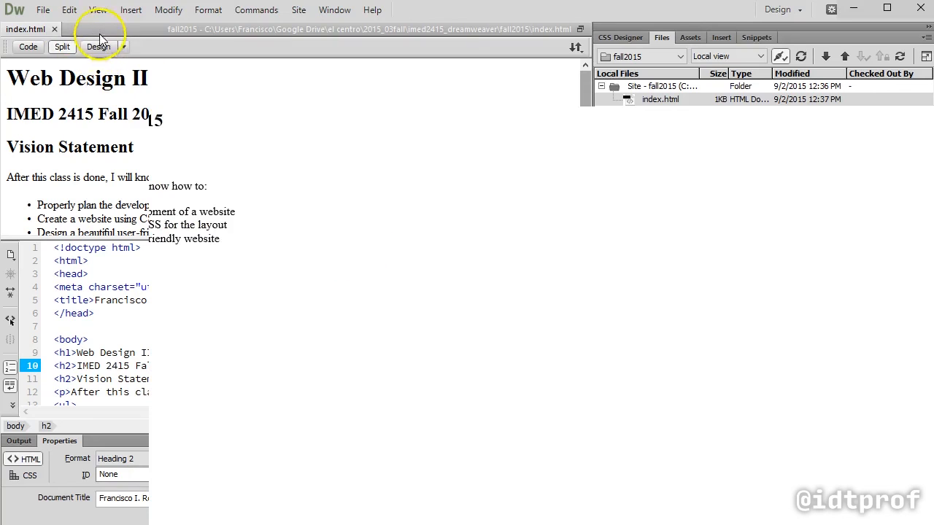
click(86, 35)
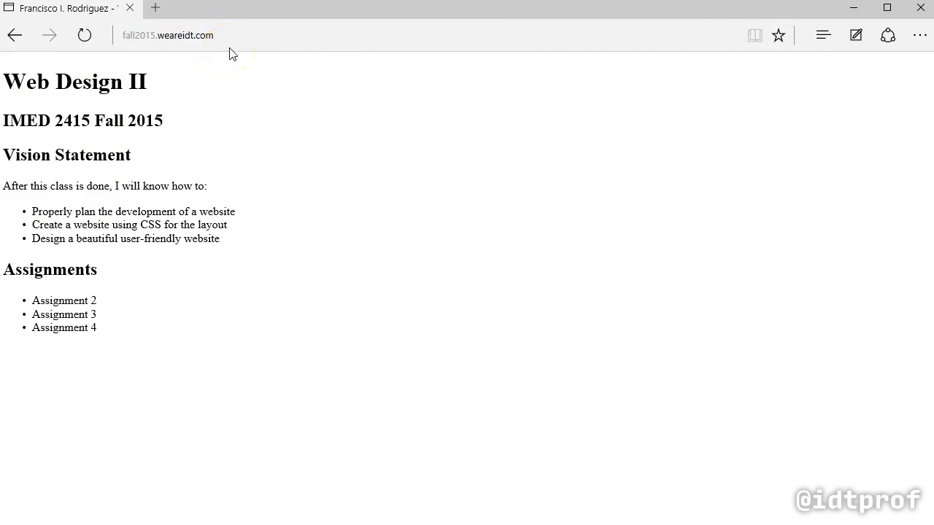